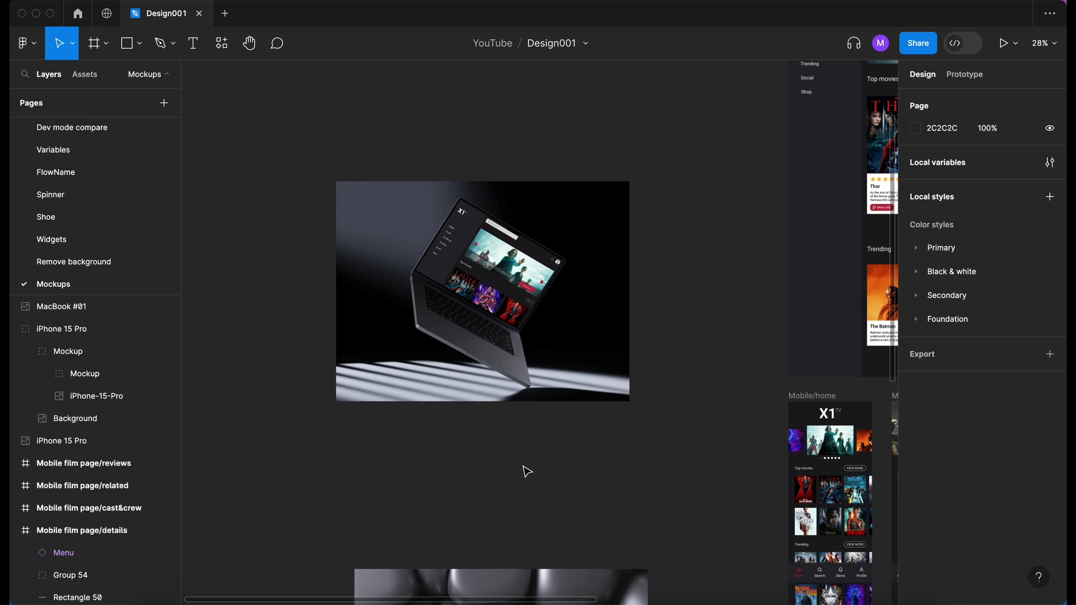
pyautogui.click(221, 43)
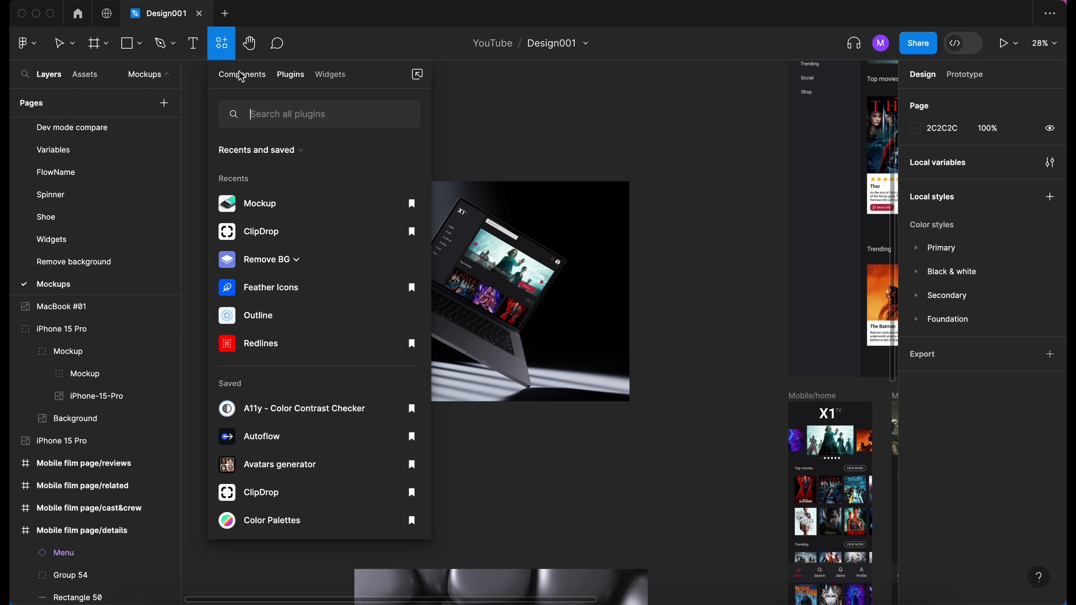
pyautogui.click(264, 200)
pyautogui.hscroll(-2, 596, 302)
pyautogui.scroll(1, 597, 302)
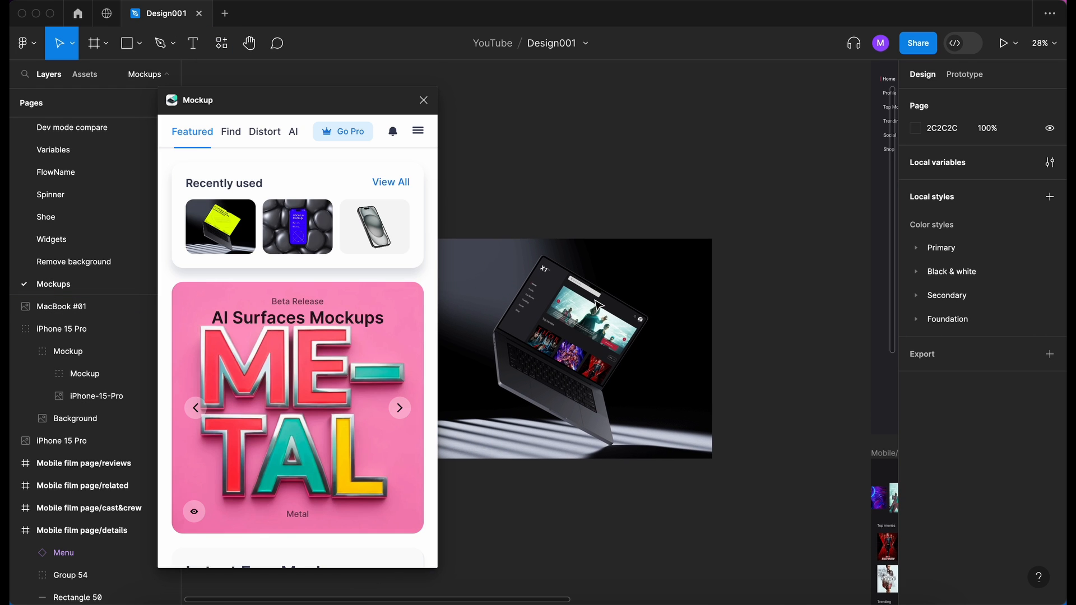
pyautogui.scroll(-5, 598, 306)
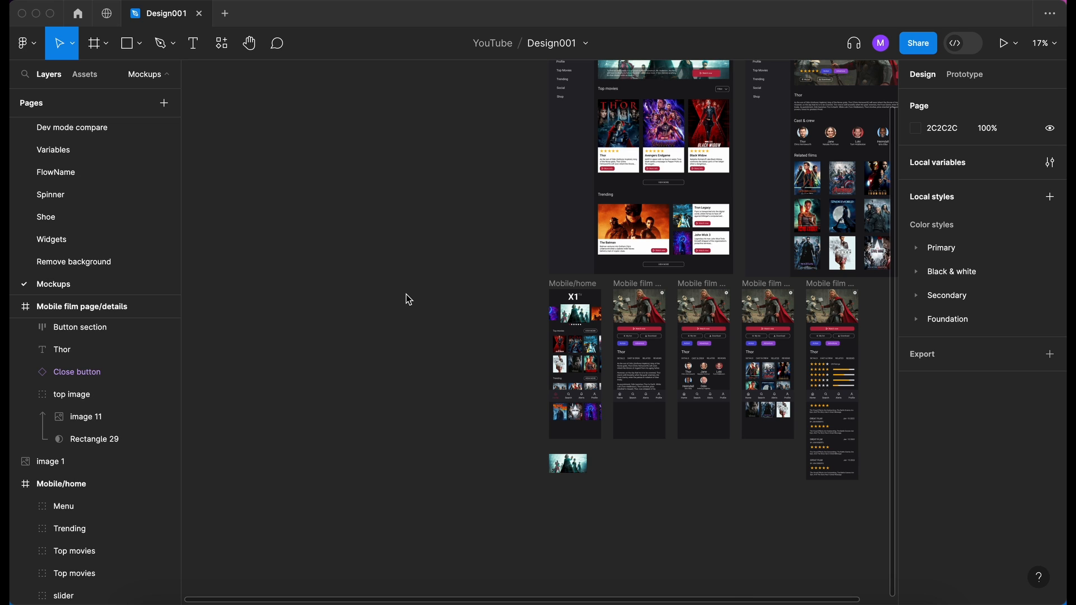
# - Run the Mockup plugin and place its window on the empty canvas beside the app design frames
pyautogui.scroll(3, 319, 236)
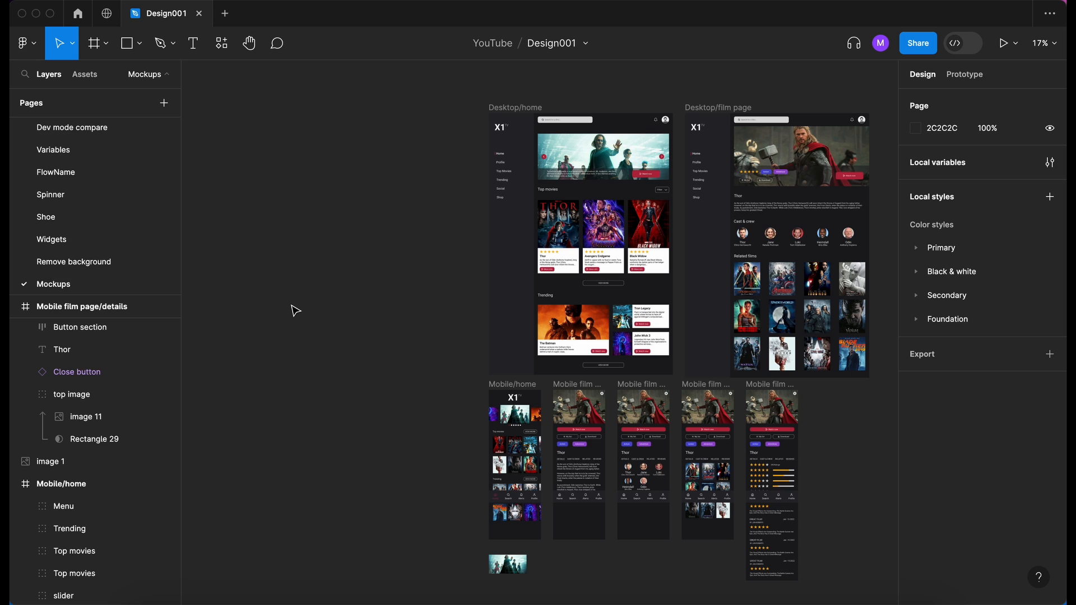
pyautogui.hscroll(1, 295, 311)
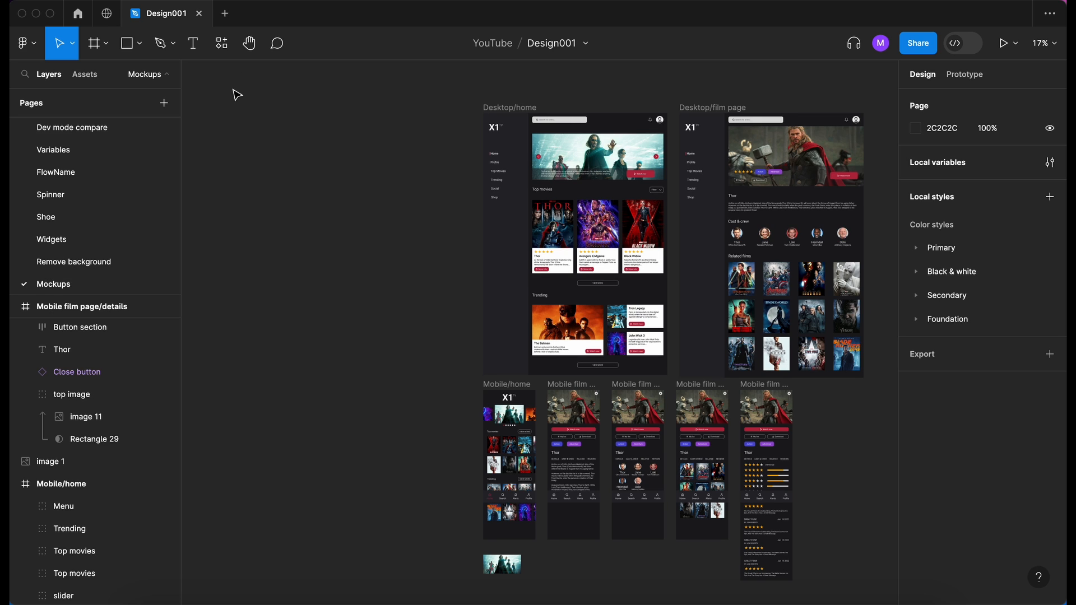
pyautogui.click(219, 48)
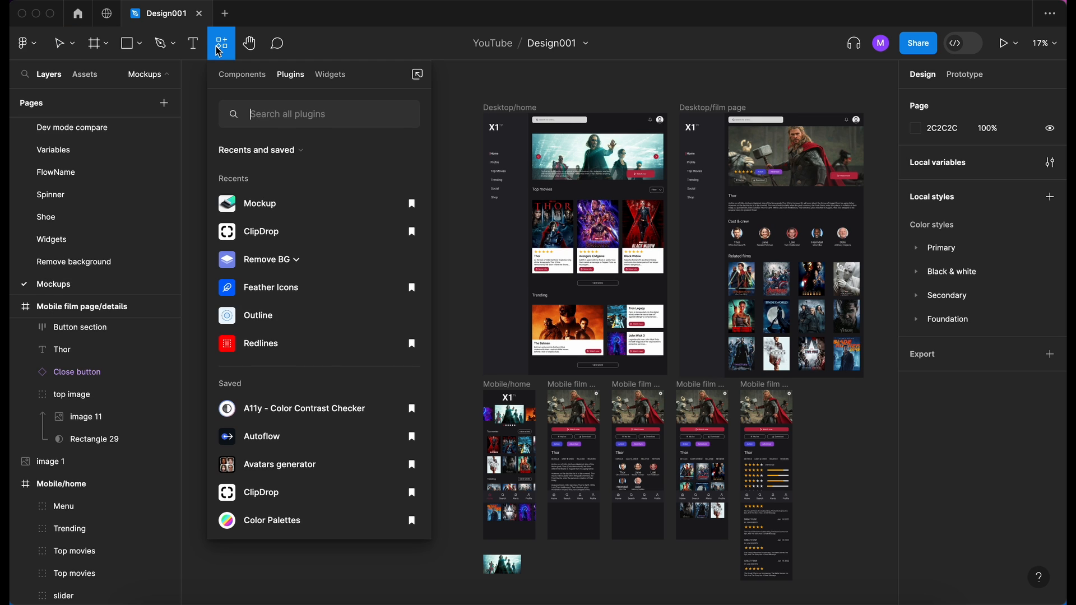
pyautogui.click(269, 202)
pyautogui.hscroll(-3, 670, 255)
pyautogui.hscroll(2, 671, 256)
pyautogui.moveTo(385, 83); pyautogui.dragTo(383, 101)
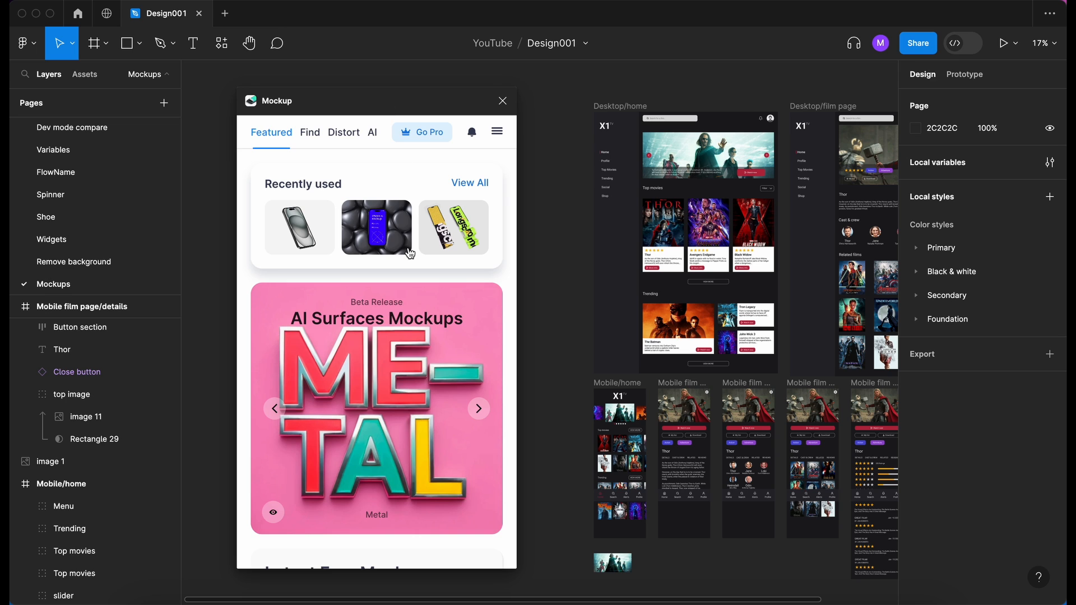
# - Browse the plugin's featured mockup collections, from recently used and latest free mockups to the phone and paper sets
pyautogui.scroll(-3, 410, 253)
pyautogui.scroll(3, 410, 254)
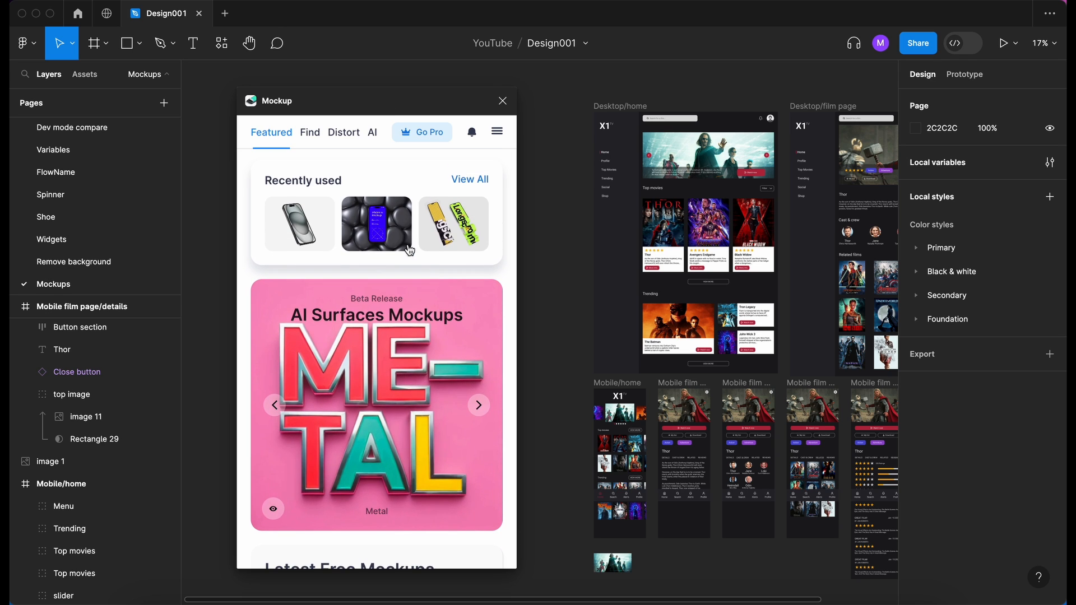
pyautogui.scroll(-3, 424, 261)
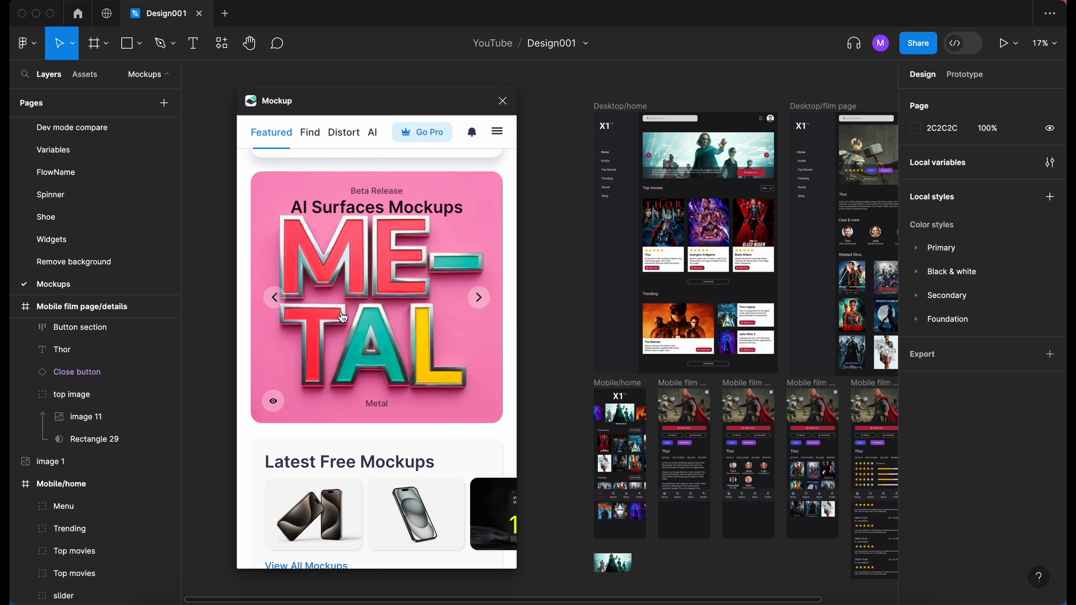
pyautogui.scroll(-3, 335, 284)
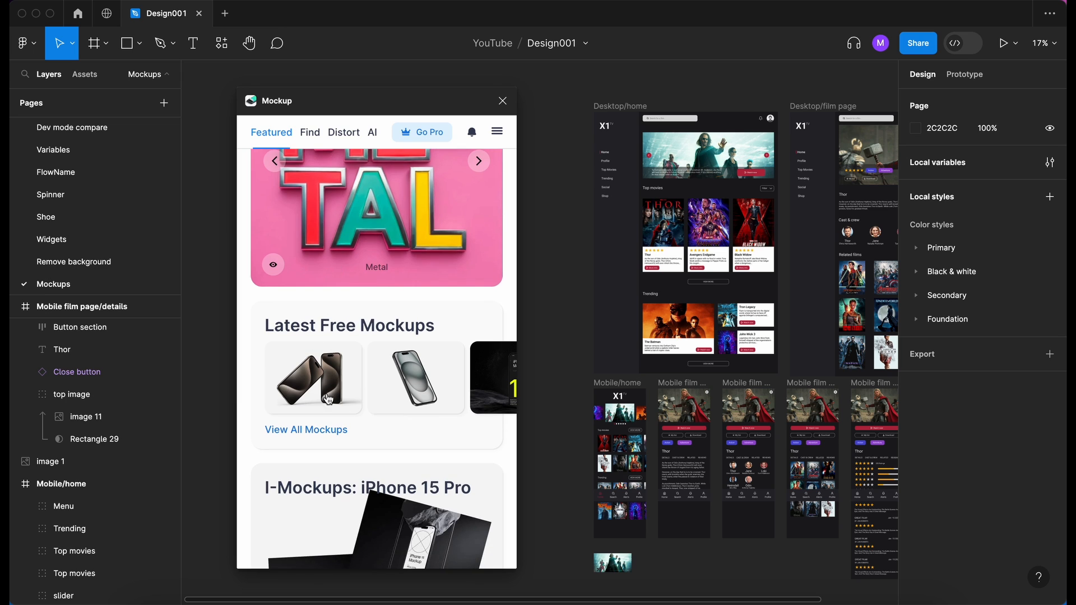
pyautogui.scroll(-10, 309, 335)
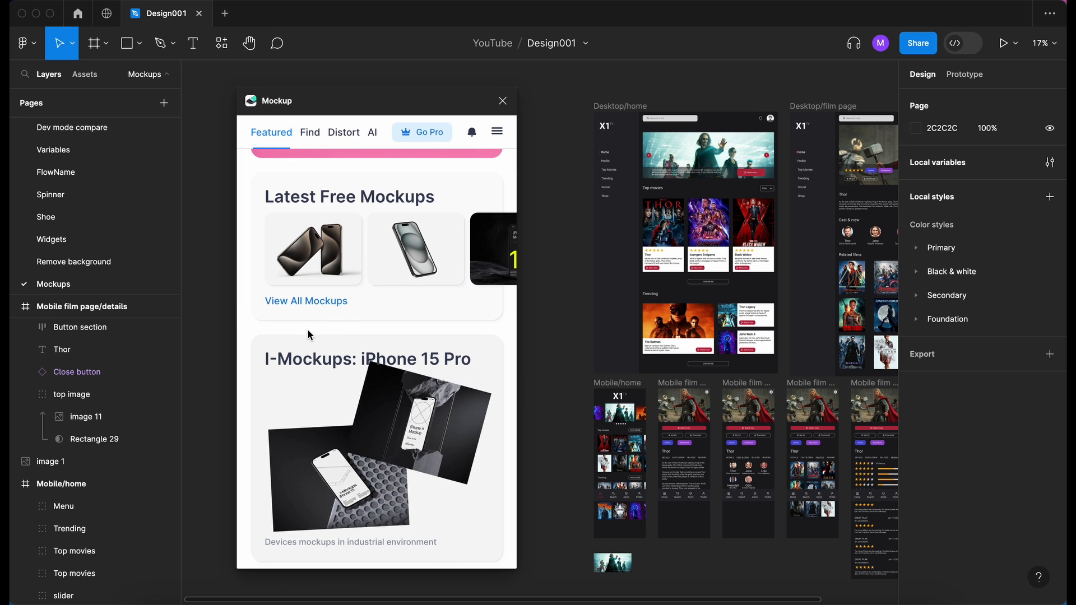
pyautogui.scroll(-3, 309, 336)
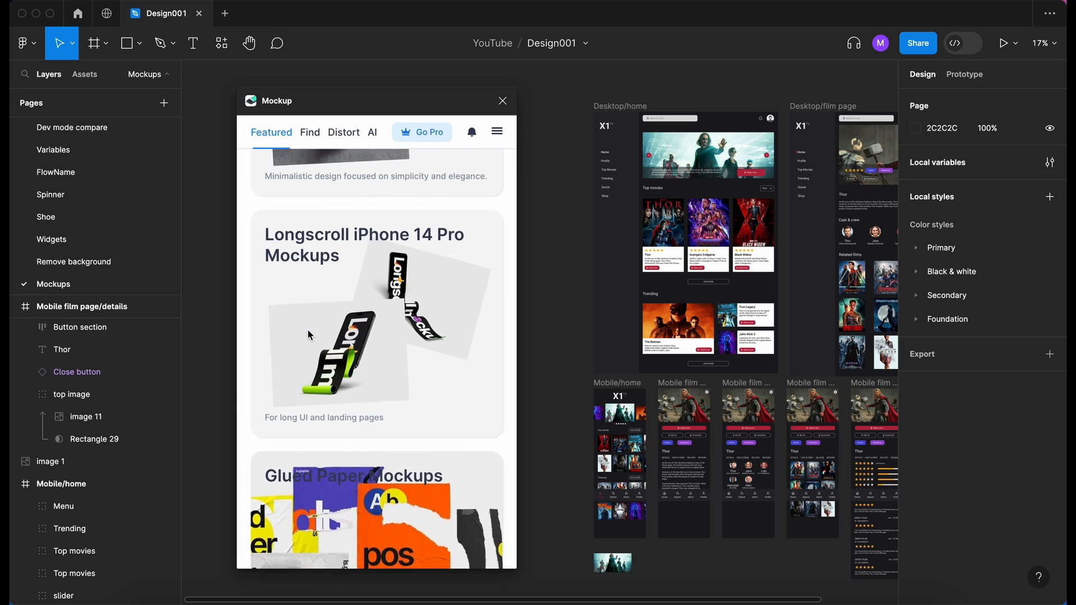
pyautogui.scroll(-9, 309, 335)
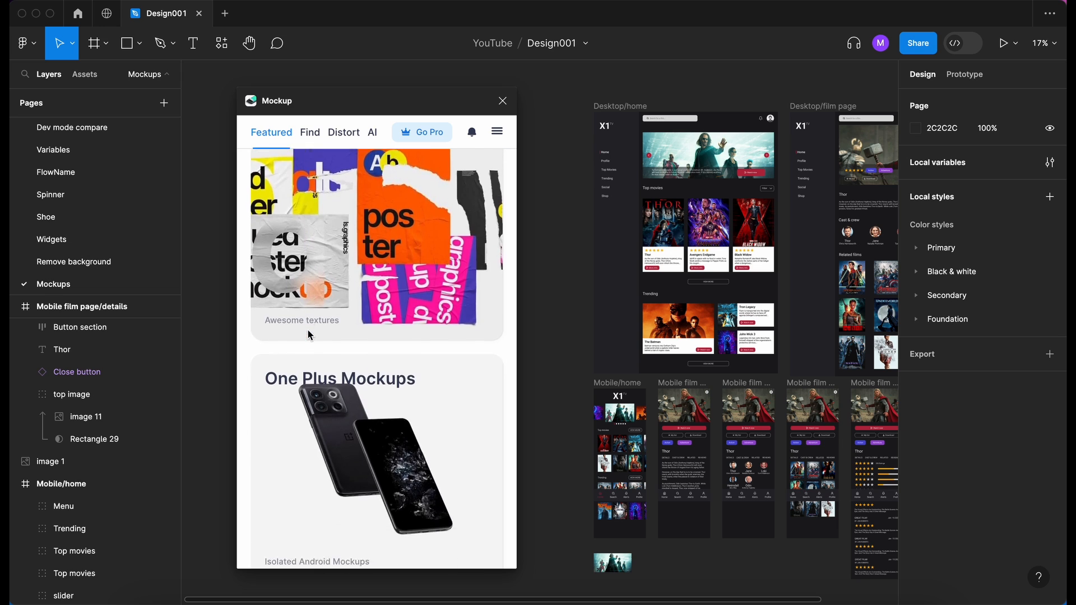
pyautogui.scroll(-3, 308, 335)
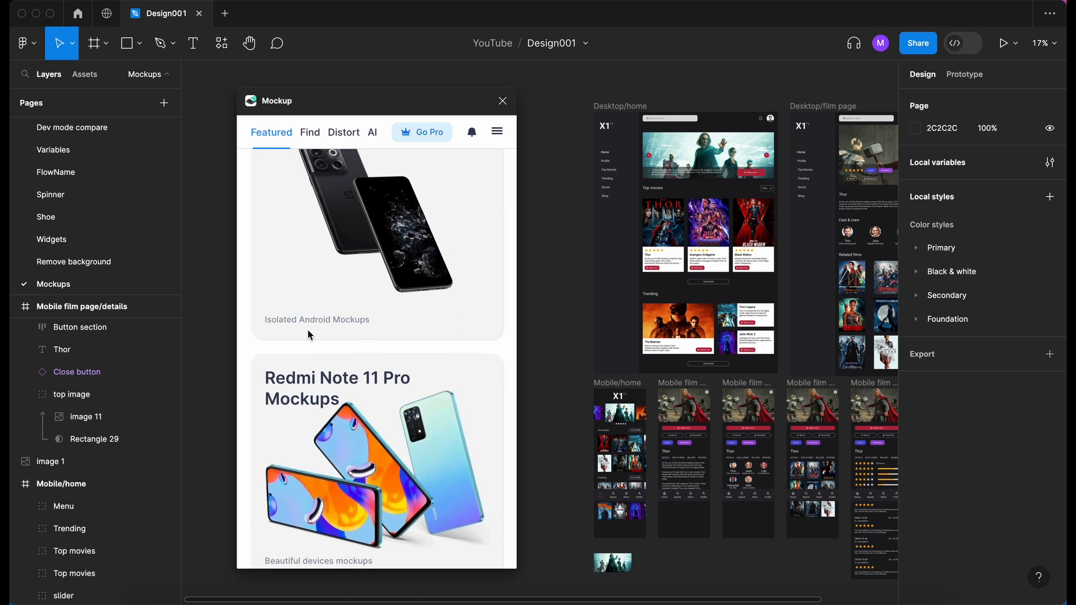
pyautogui.scroll(20, 308, 335)
pyautogui.scroll(-5, 336, 244)
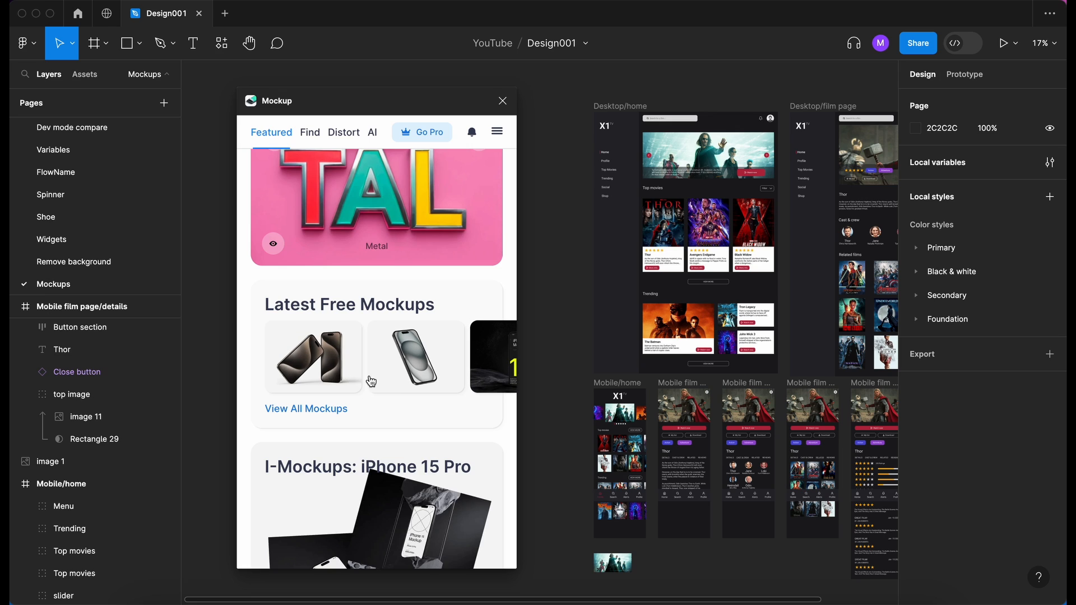
# - Choose the free iPhone 15 Pro mockup on dark rounded stones and assign the Mobile/home frame to its screen
pyautogui.hscroll(4, 370, 379)
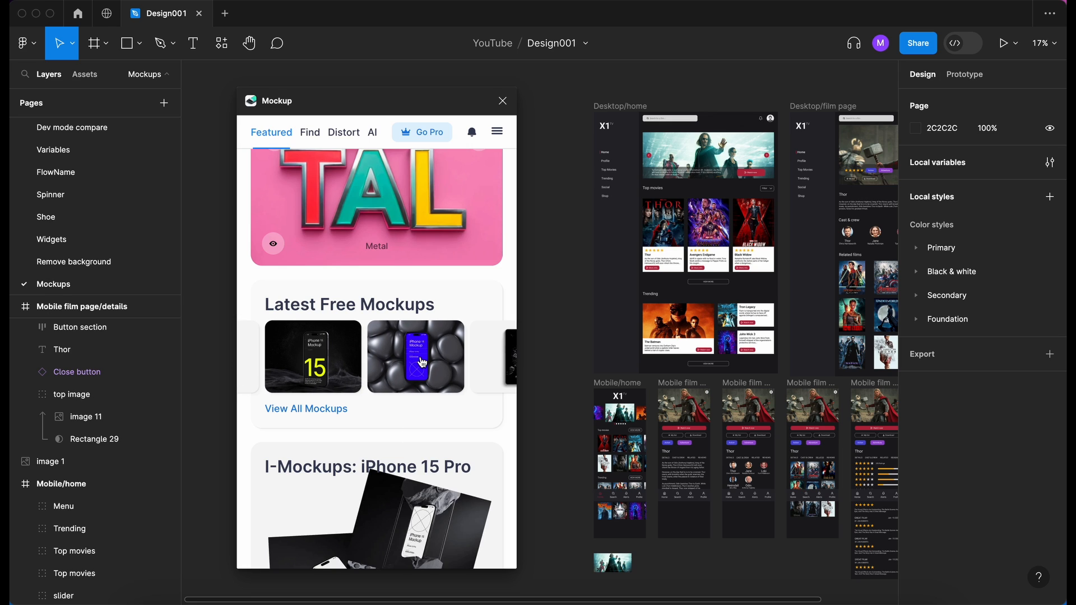
pyautogui.click(422, 362)
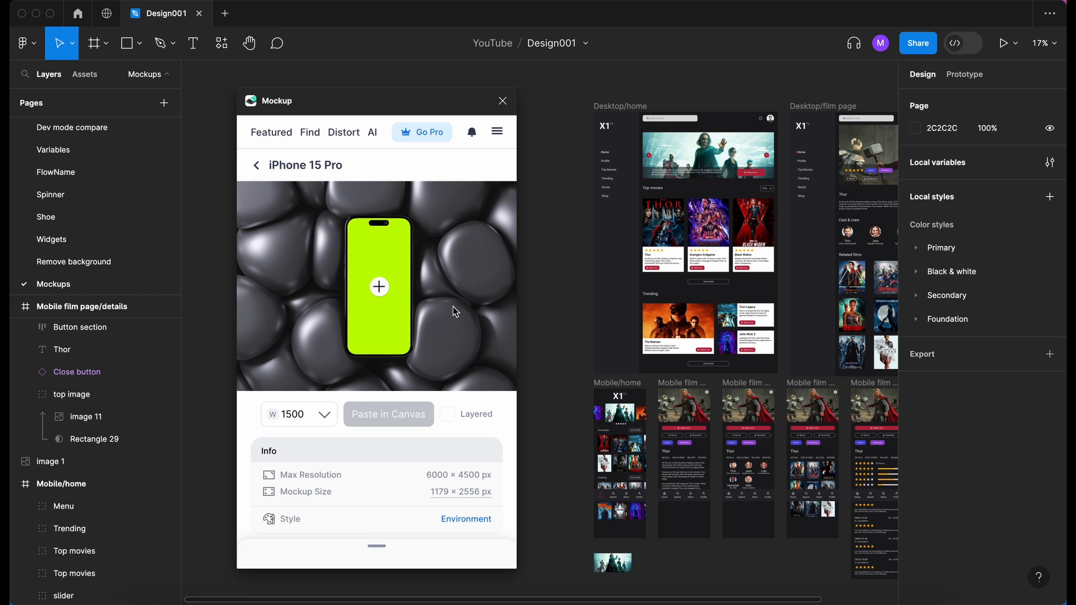
pyautogui.click(379, 287)
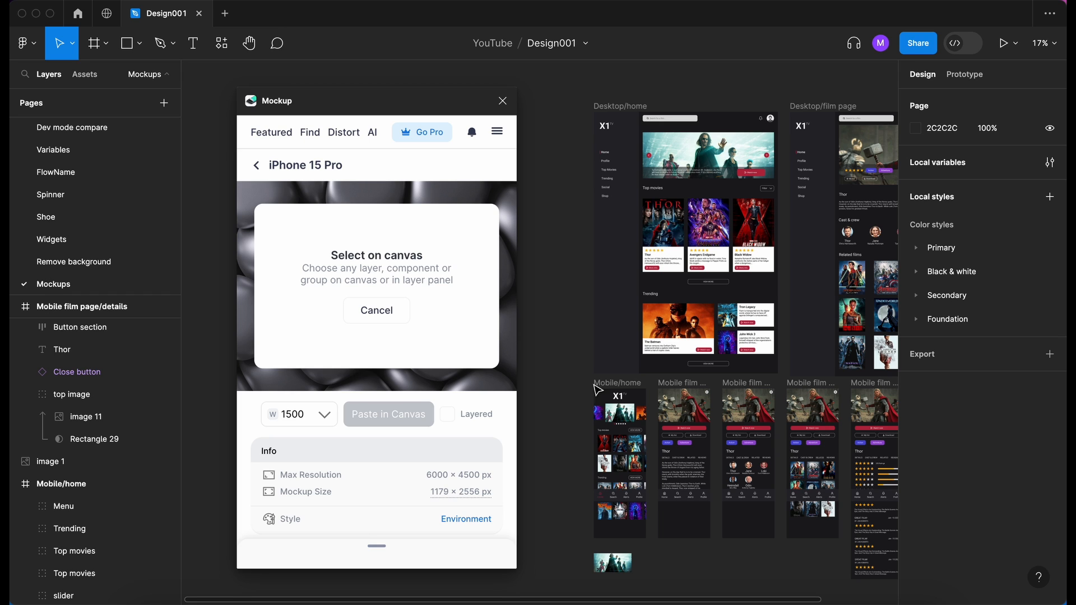
pyautogui.scroll(-4, 608, 408)
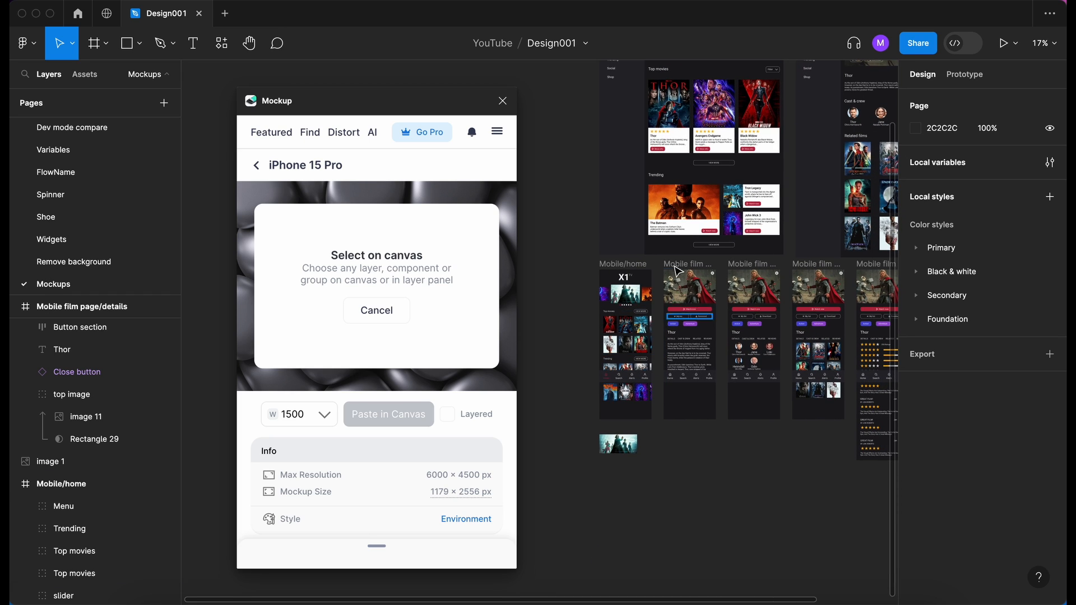
pyautogui.click(630, 265)
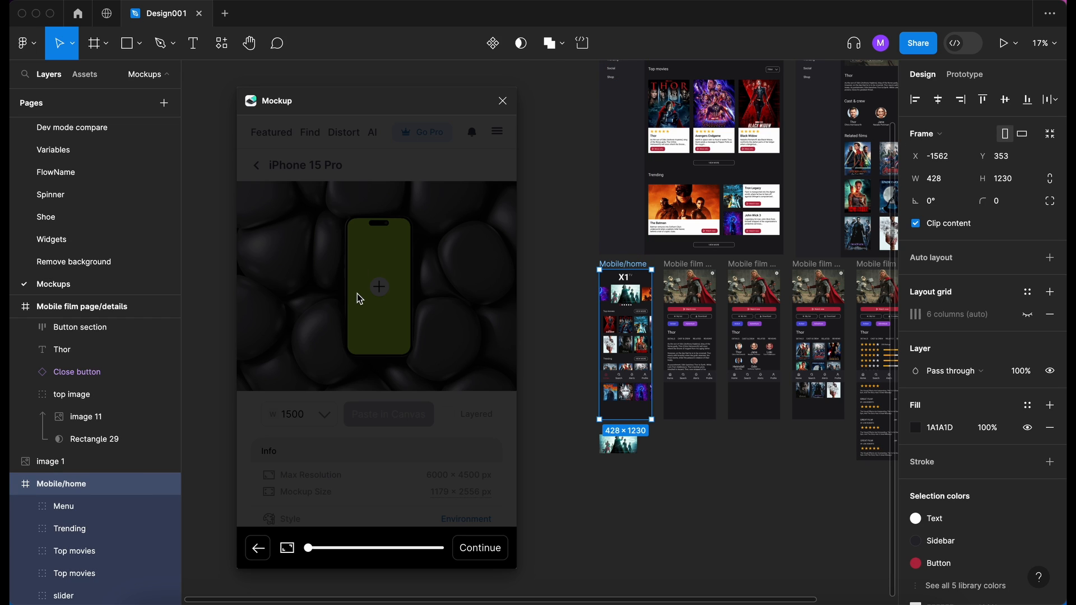
# - Position the Mobile/home design in the crop area from its X1 TV logo down to the navigation bar and apply it
pyautogui.click(359, 298)
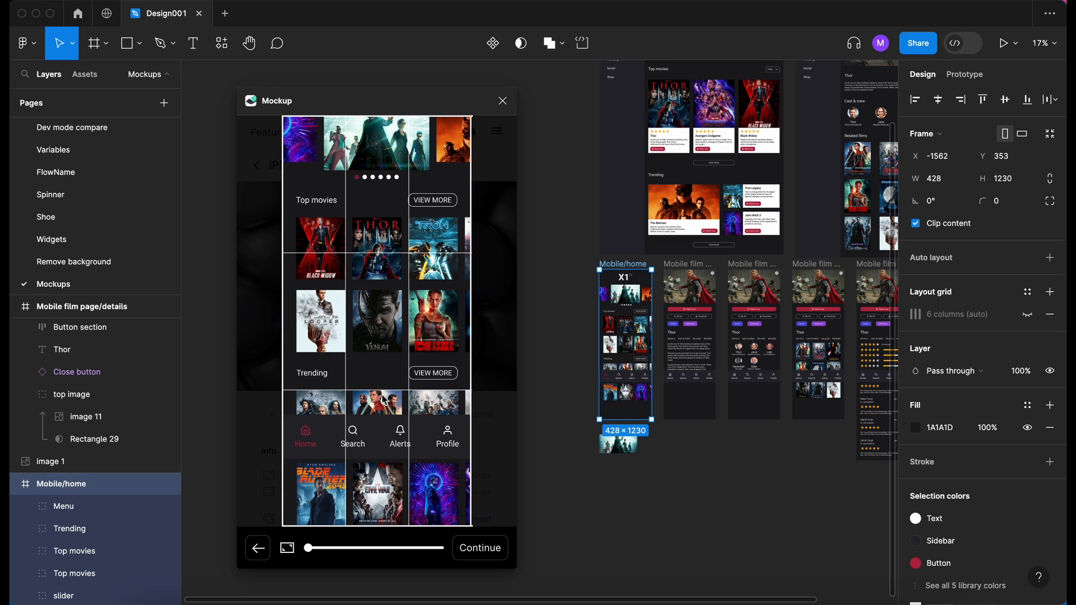
pyautogui.scroll(2, 389, 230)
pyautogui.scroll(-2, 371, 210)
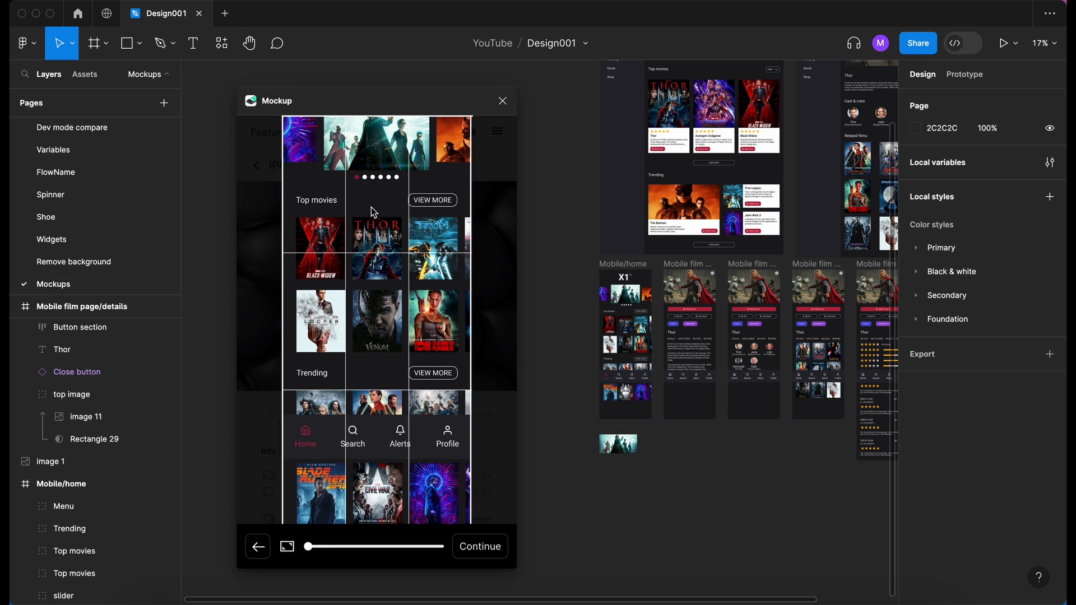
pyautogui.scroll(3, 376, 383)
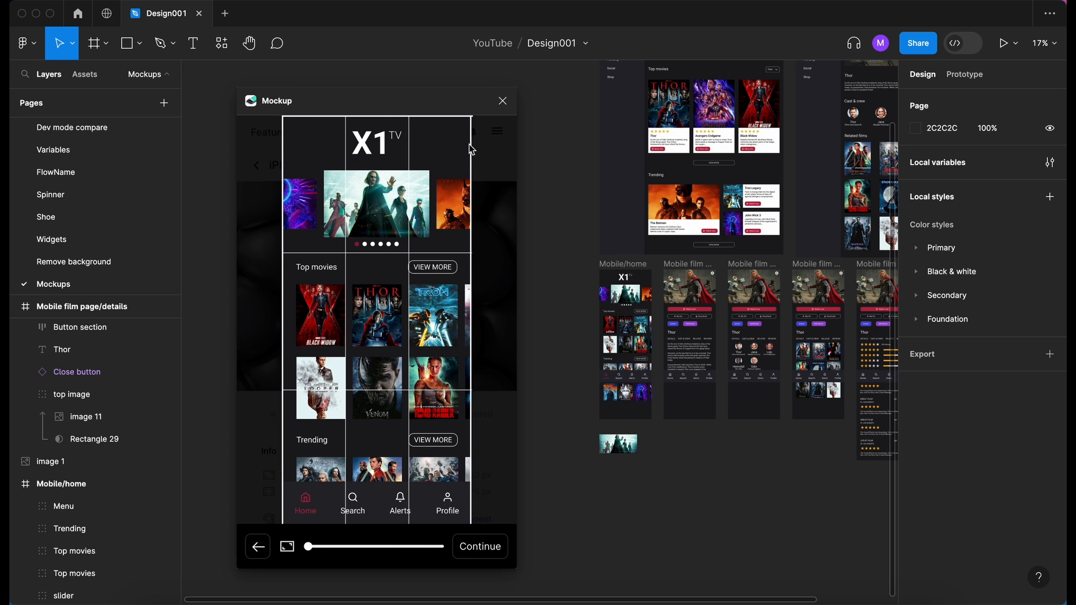
pyautogui.click(489, 556)
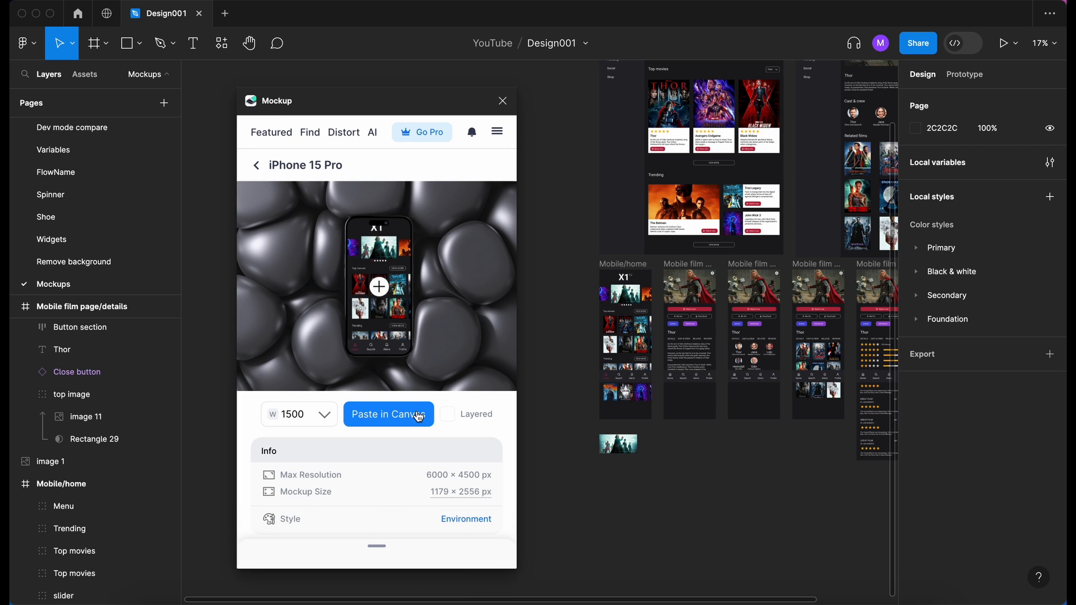
# - Paste the finished iPhone 15 Pro mockup into the canvas at a width of 1500
pyautogui.hscroll(-5, 577, 467)
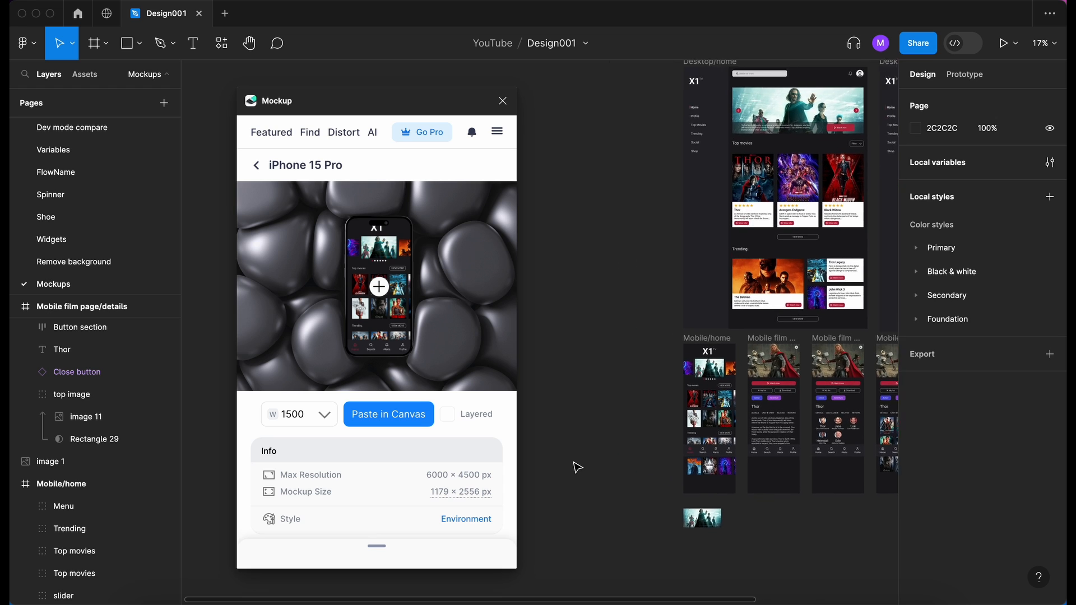
pyautogui.click(397, 415)
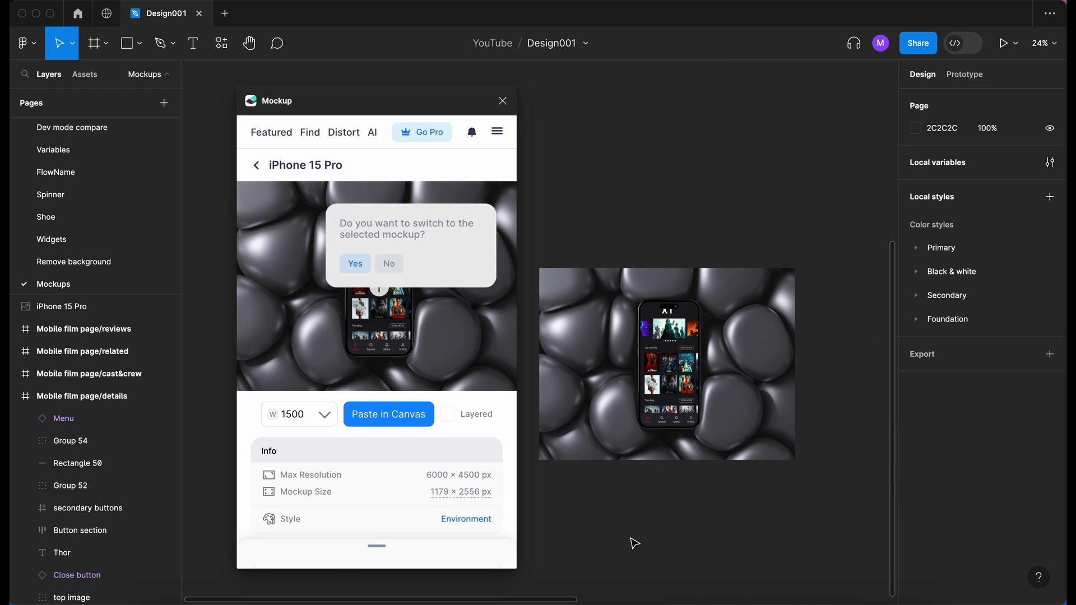
pyautogui.click(648, 336)
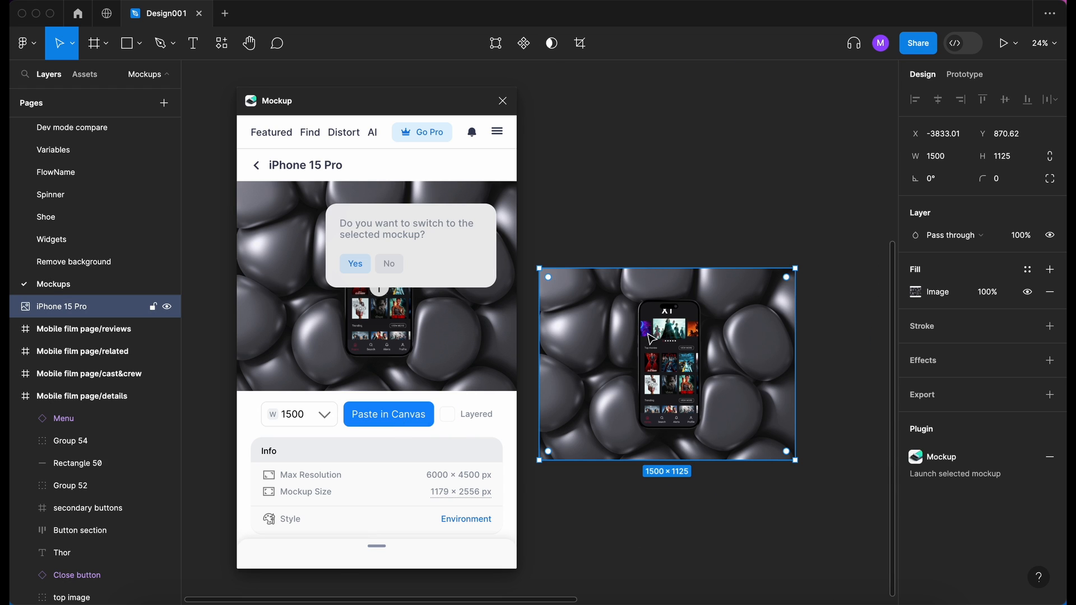
# - Move the plugin window aside and examine the pasted phone mockup up close
pyautogui.scroll(8, 648, 336)
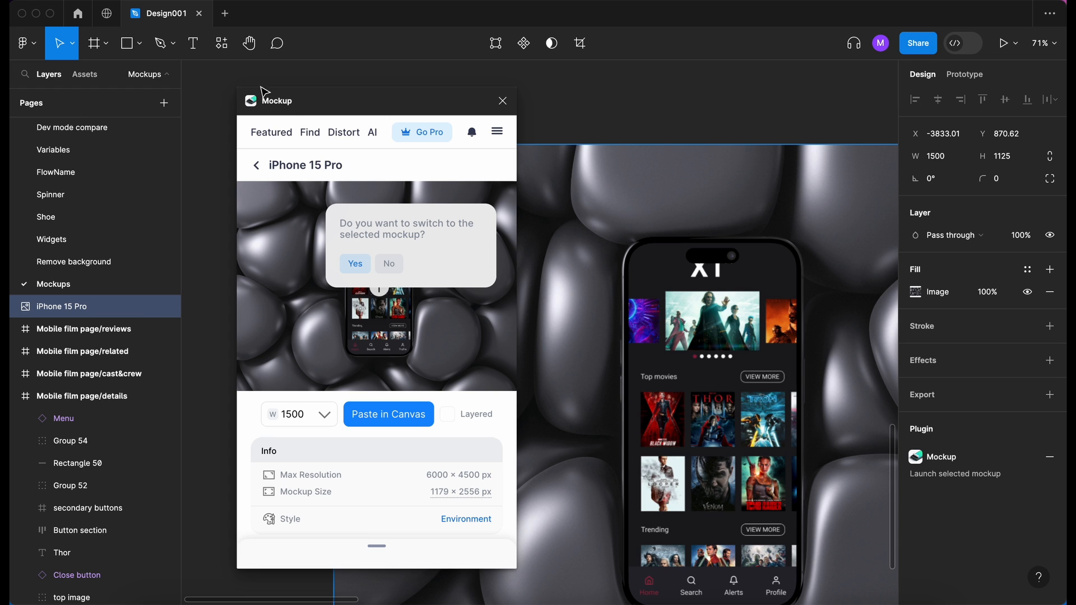
pyautogui.moveTo(375, 98); pyautogui.dragTo(244, 99)
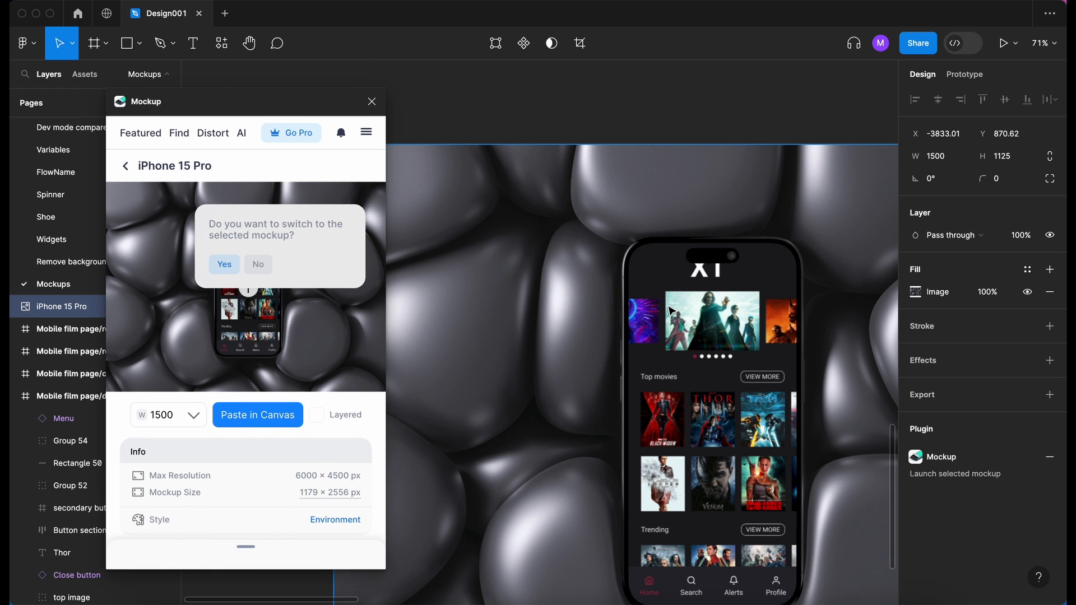
pyautogui.scroll(-3, 669, 307)
pyautogui.hscroll(3, 669, 308)
pyautogui.hscroll(-1, 669, 308)
pyautogui.scroll(-2, 669, 309)
pyautogui.hscroll(2, 668, 310)
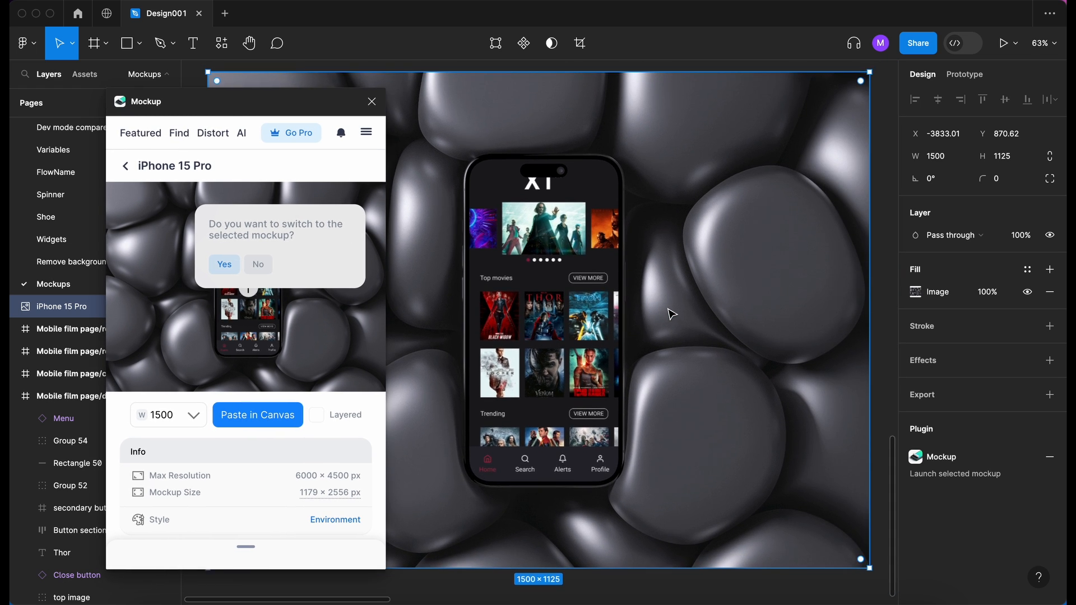
pyautogui.scroll(1, 671, 314)
pyautogui.hscroll(-1, 671, 314)
pyautogui.scroll(-8, 539, 439)
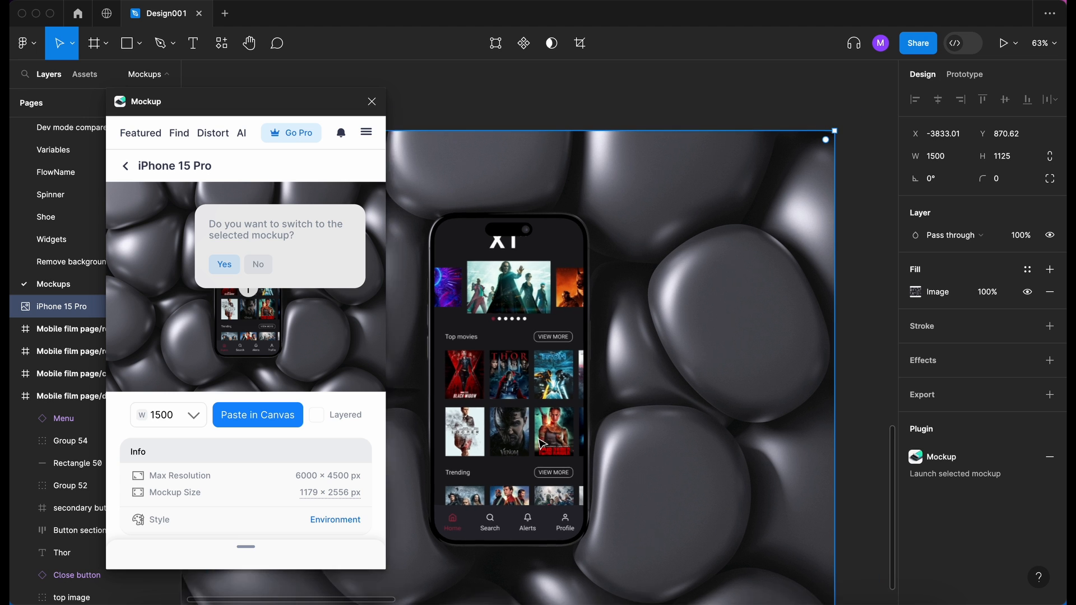
pyautogui.hscroll(3, 538, 439)
pyautogui.scroll(1, 539, 438)
pyautogui.scroll(8, 542, 444)
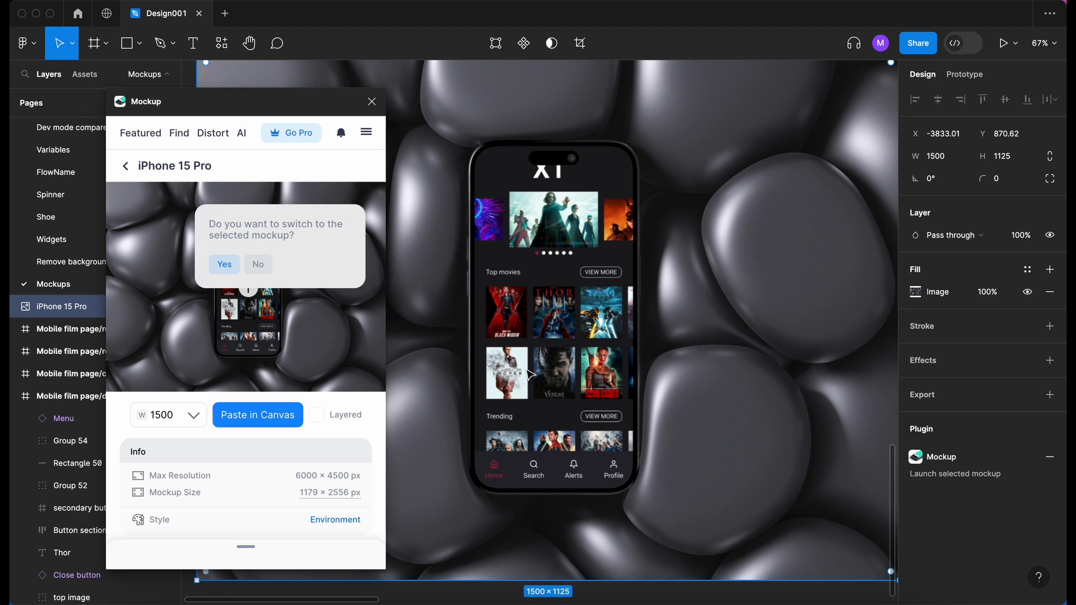
# - Enable the Layered option, paste the iPhone 15 Pro mockup into the canvas again, and select its Mockup group
pyautogui.scroll(-10, 530, 374)
pyautogui.scroll(-1, 530, 374)
pyautogui.hscroll(-1, 529, 374)
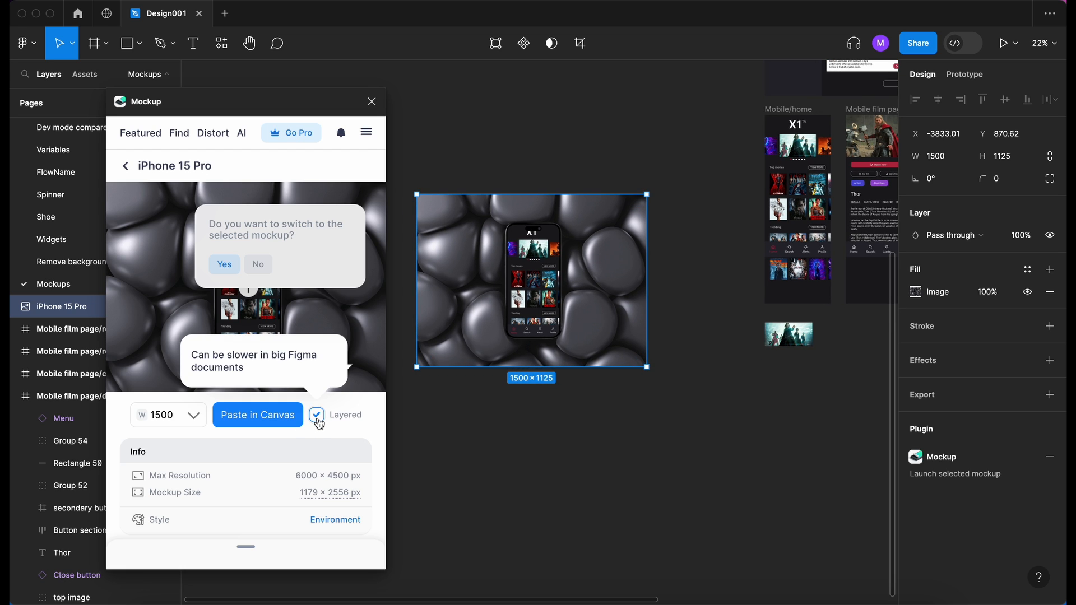
pyautogui.click(267, 421)
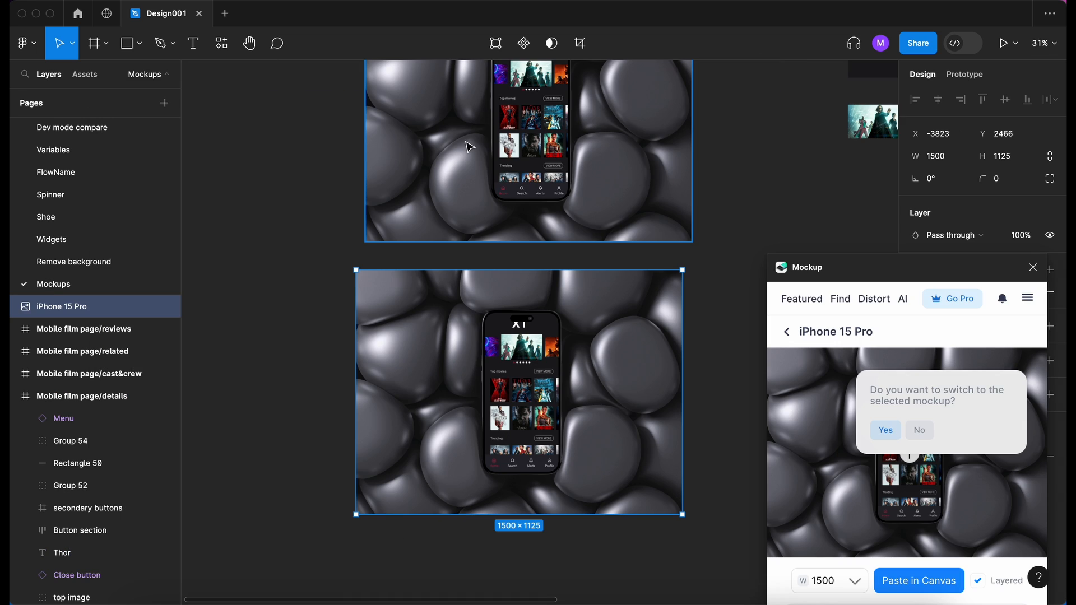
pyautogui.scroll(5, 409, 312)
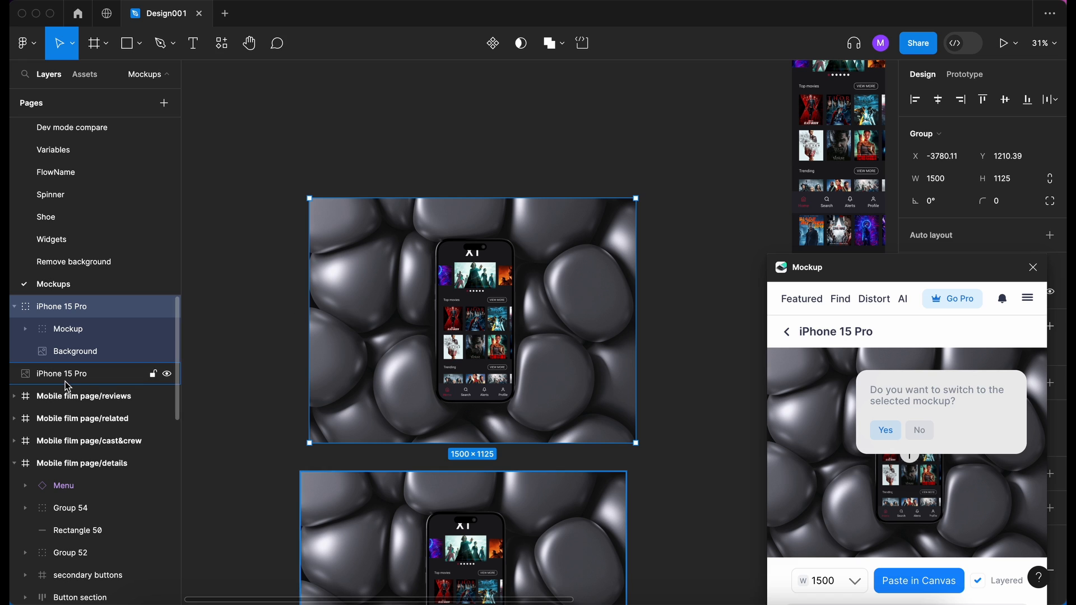
pyautogui.click(61, 331)
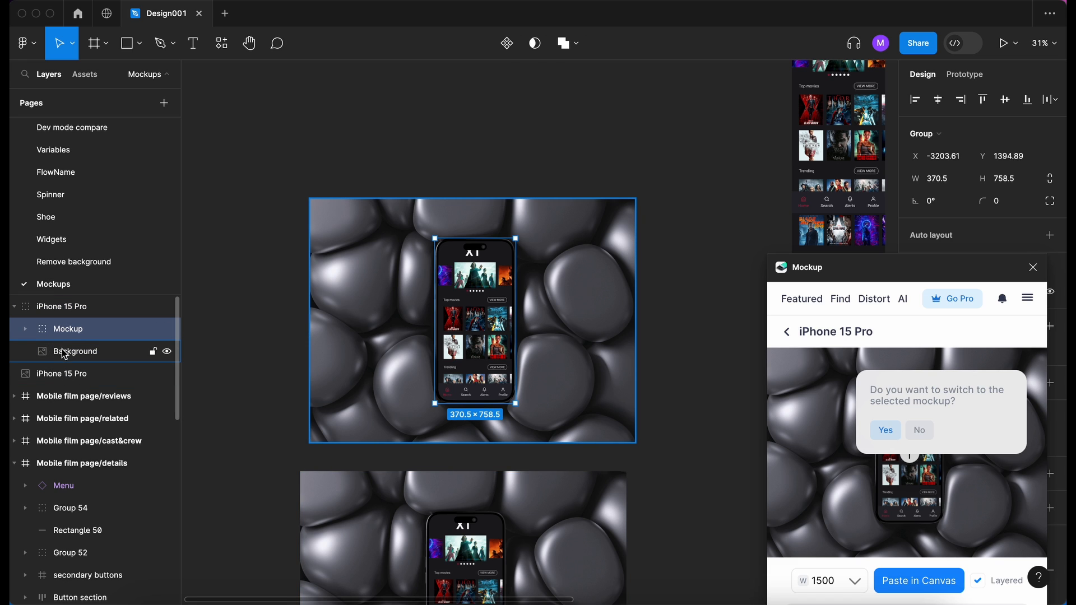
# - Select the Background layer of the layered iPhone 15 Pro mockup and toggle its visibility off and on again
pyautogui.click(65, 353)
pyautogui.click(167, 351)
pyautogui.click(167, 351)
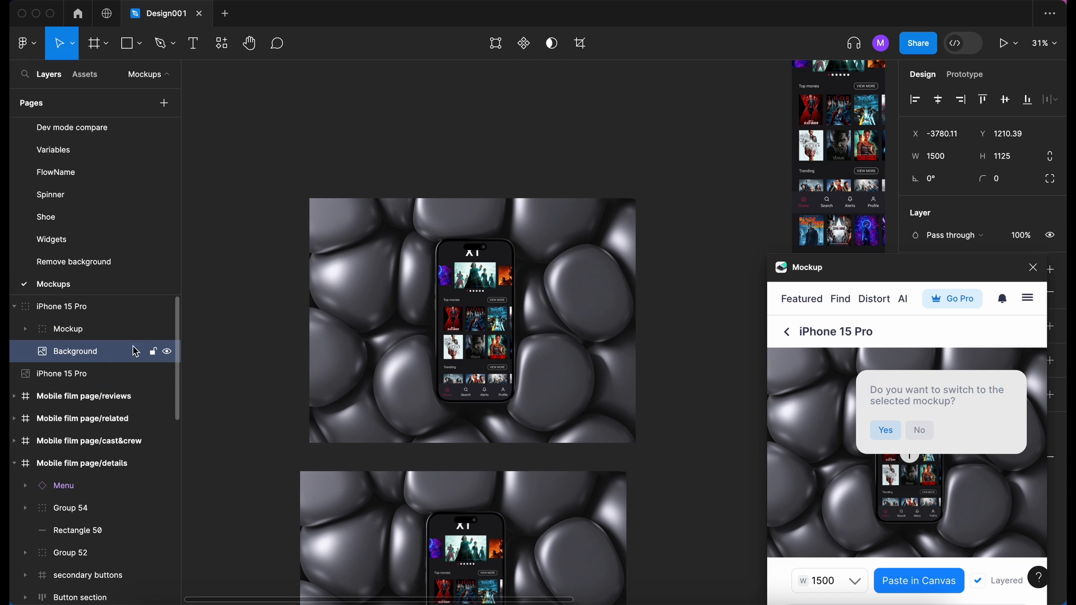
# - Expand the Mockup group and toggle the visibility of its iPhone-15-Pro and nested Mockup layers off and on again
pyautogui.click(71, 334)
pyautogui.click(27, 331)
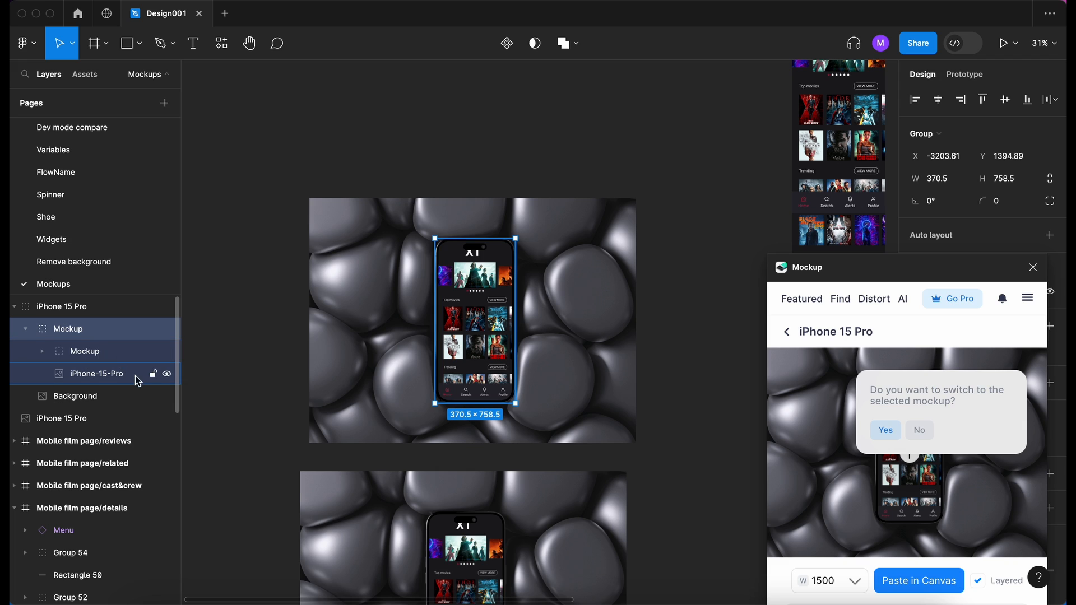
pyautogui.click(166, 374)
pyautogui.click(166, 375)
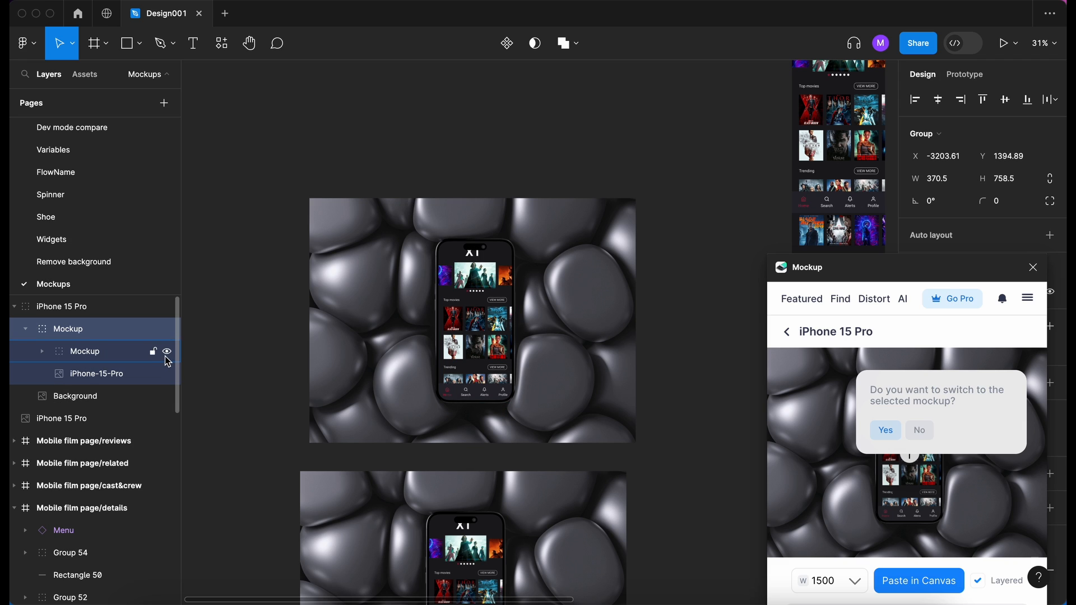
pyautogui.click(167, 375)
pyautogui.click(167, 374)
pyautogui.click(167, 351)
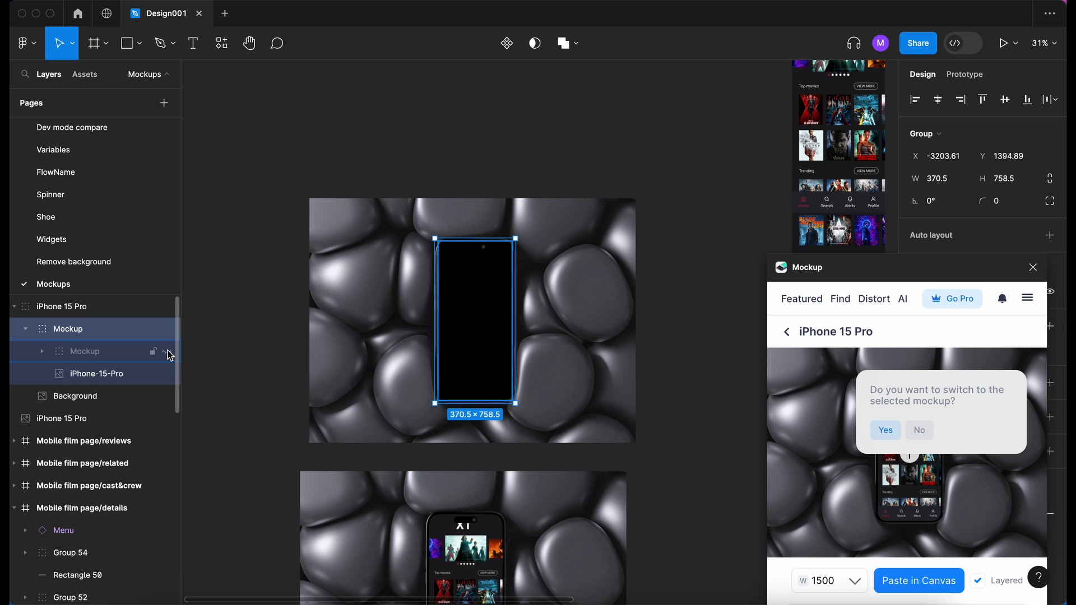
pyautogui.click(167, 351)
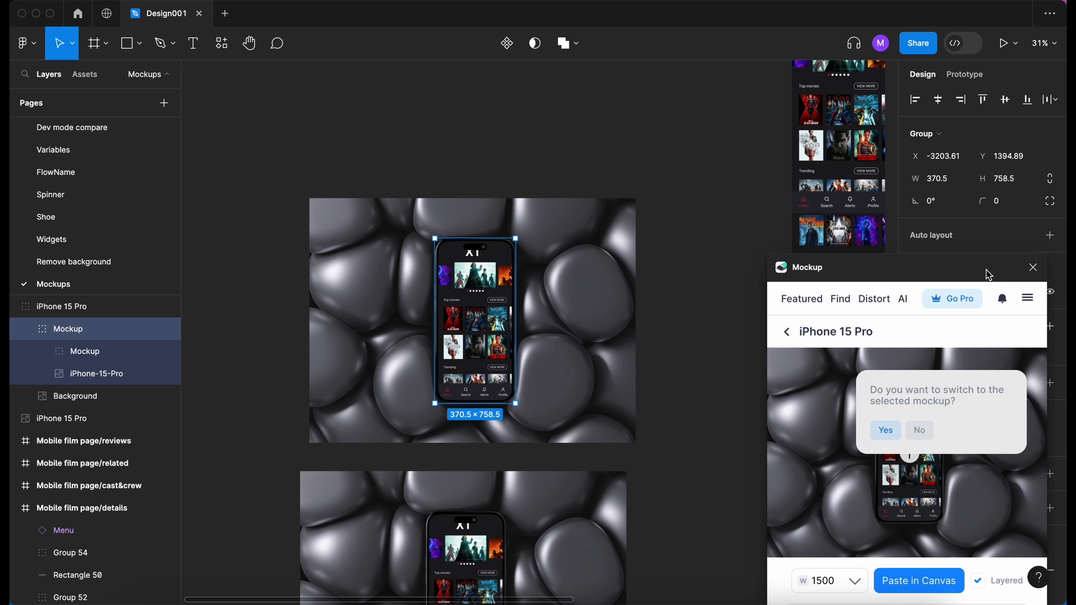
# - Decline switching to the selected mockup and show all of the plugin's Latest Free Mockups
pyautogui.moveTo(989, 275); pyautogui.dragTo(606, 118)
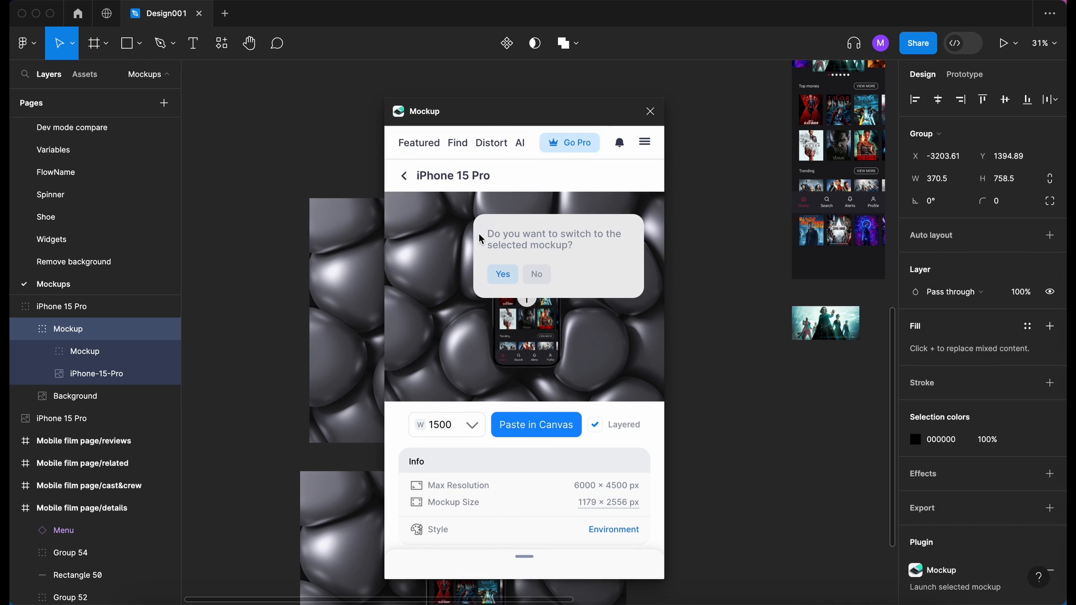
pyautogui.click(544, 274)
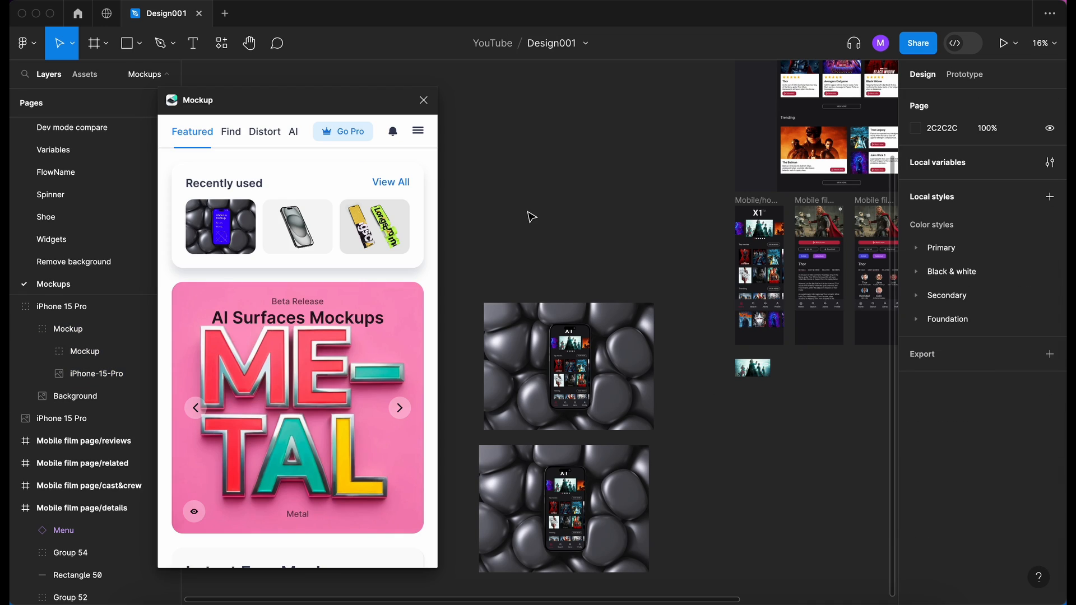
pyautogui.scroll(-5, 258, 399)
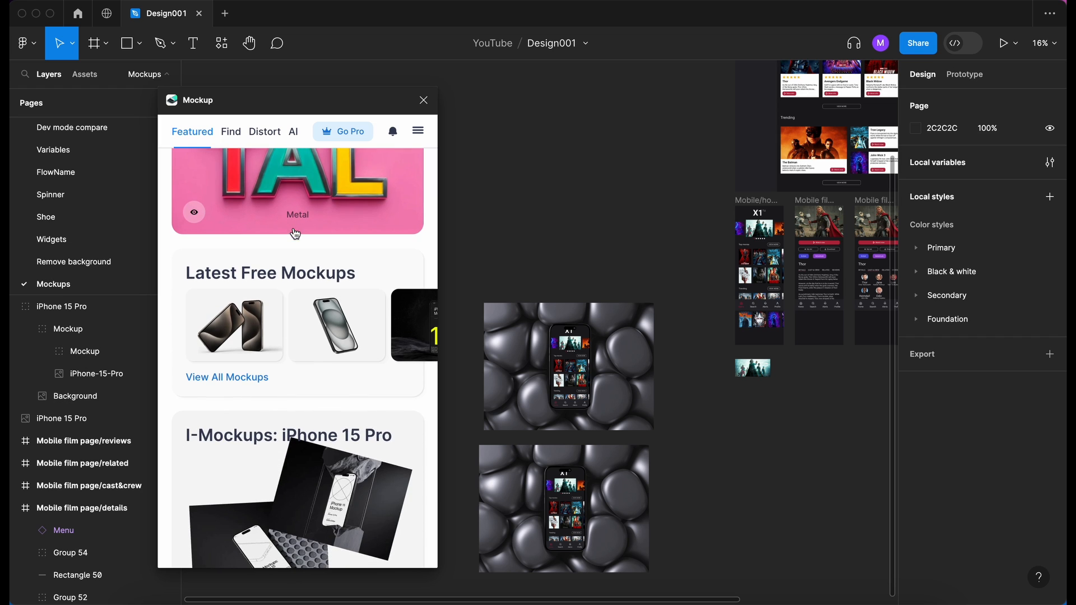
pyautogui.click(245, 377)
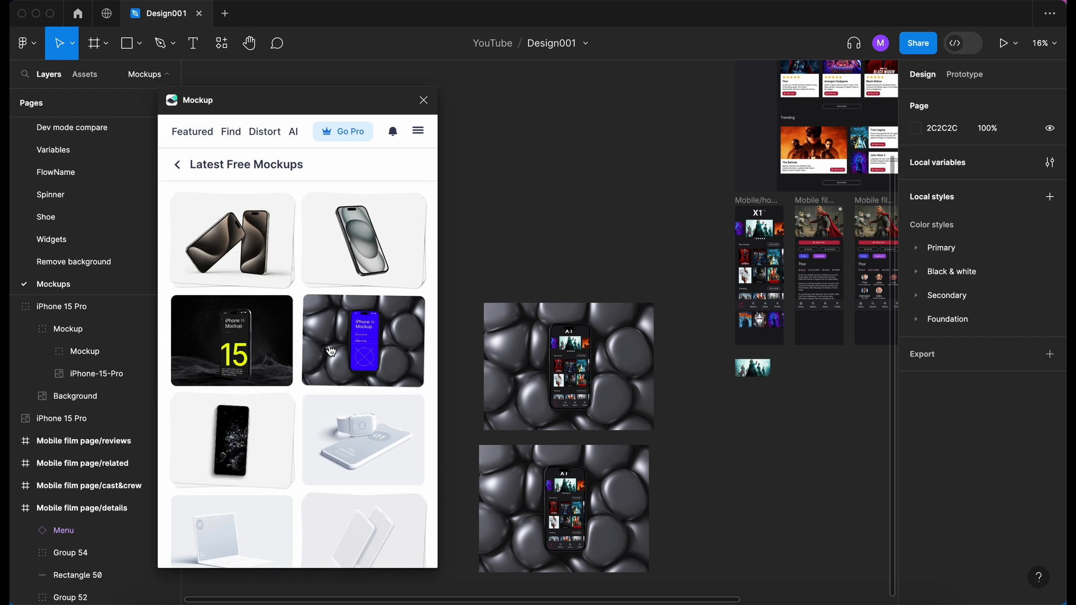
# - Browse the Latest Free Mockups and open the MacBook #01 mockup
pyautogui.scroll(-3, 356, 277)
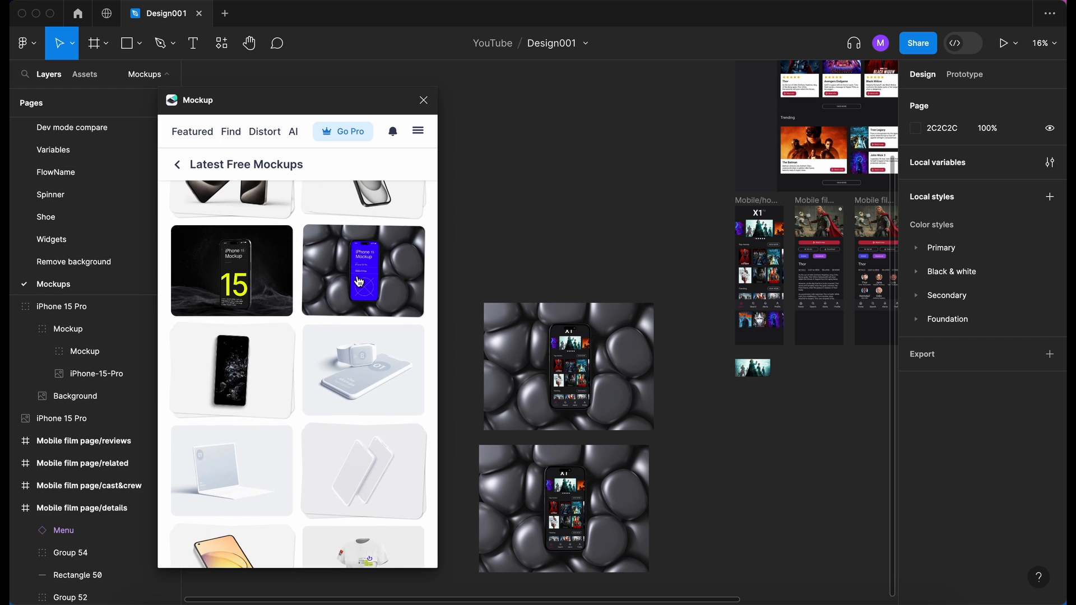
pyautogui.scroll(-6, 359, 282)
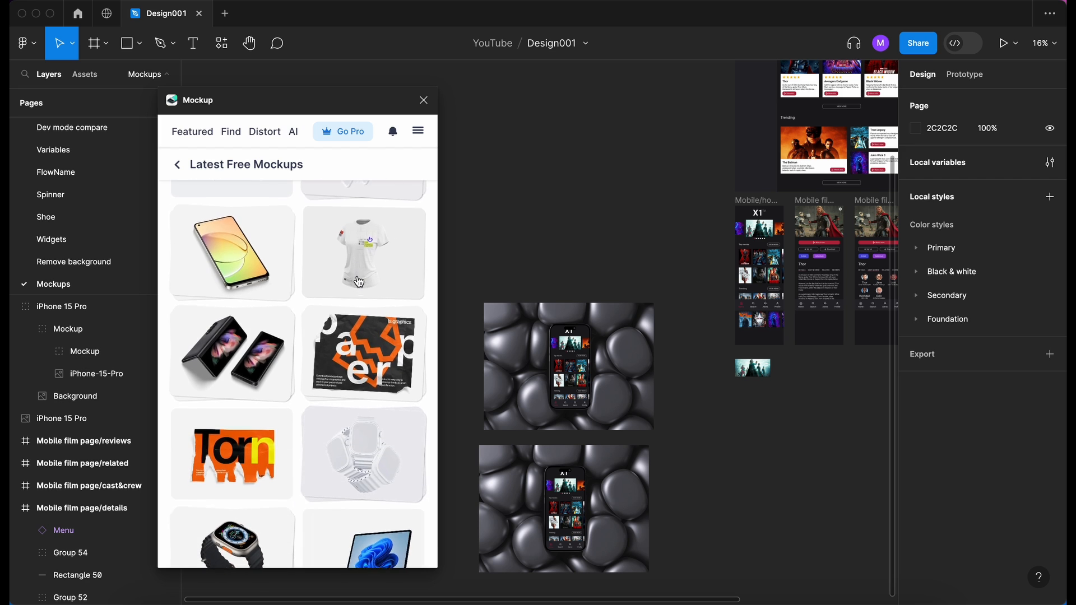
pyautogui.scroll(-8, 359, 282)
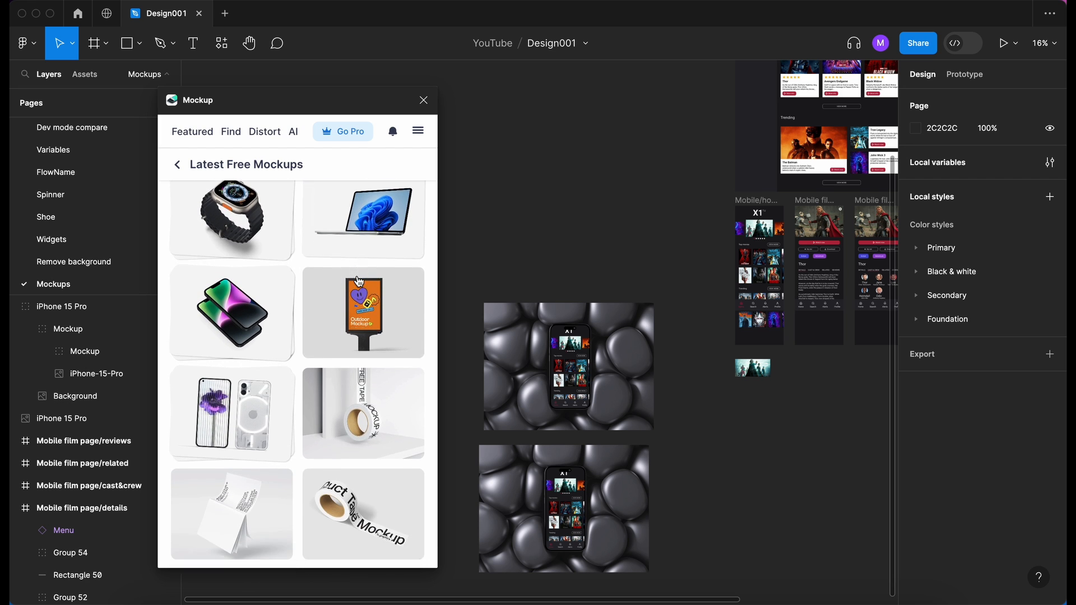
pyautogui.scroll(-12, 360, 282)
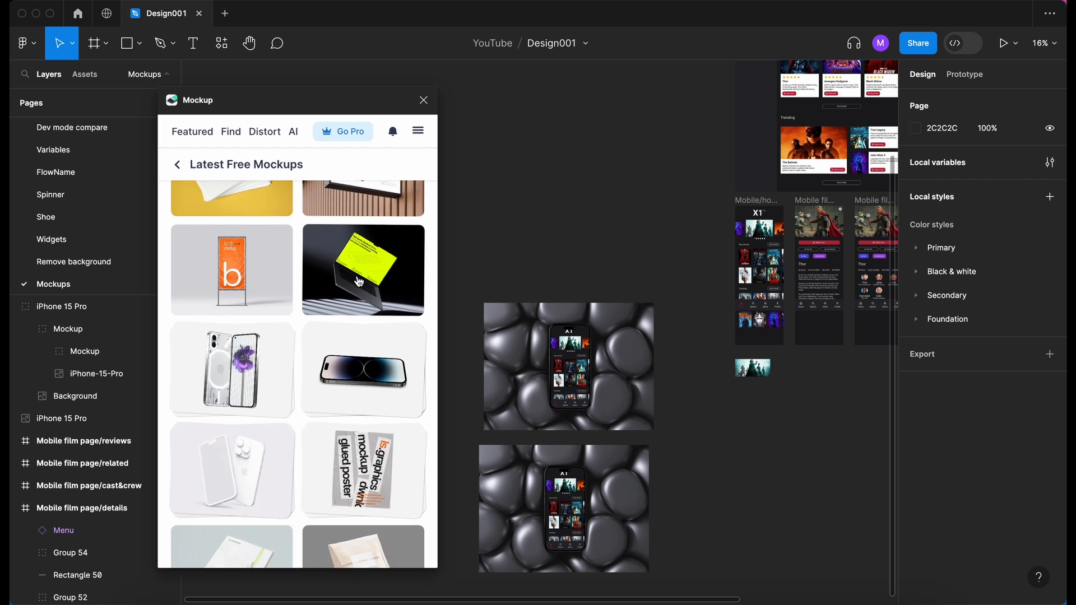
pyautogui.scroll(1, 363, 242)
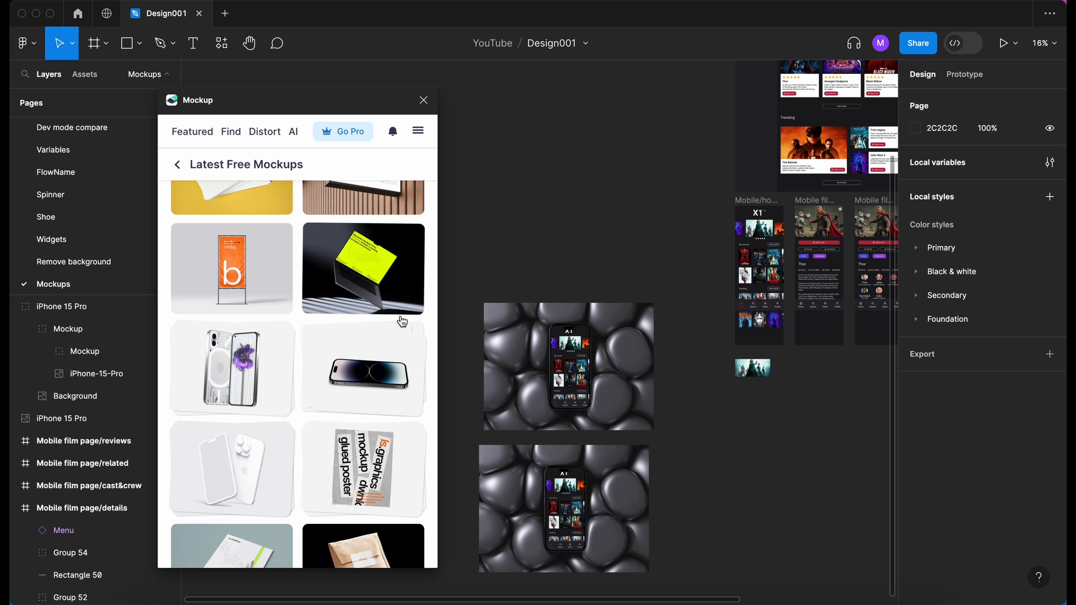
pyautogui.click(352, 269)
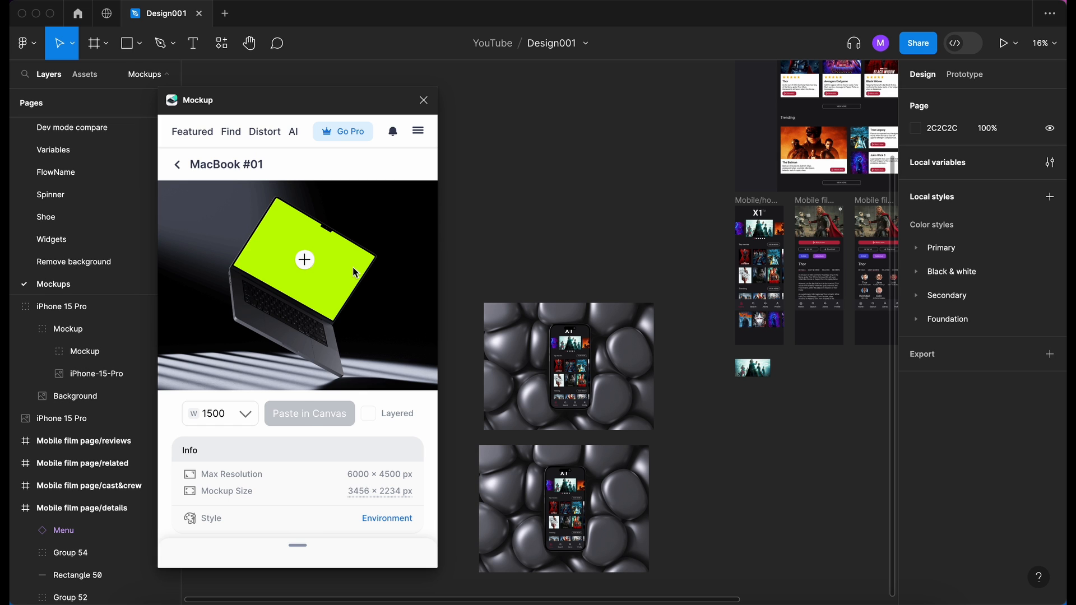
# - Place the Desktop/home frame on the MacBook #01 screen, cropped from the page's top edge down to the Top movies posters
pyautogui.scroll(3, 521, 241)
pyautogui.hscroll(3, 521, 241)
pyautogui.scroll(2, 521, 241)
pyautogui.hscroll(2, 521, 241)
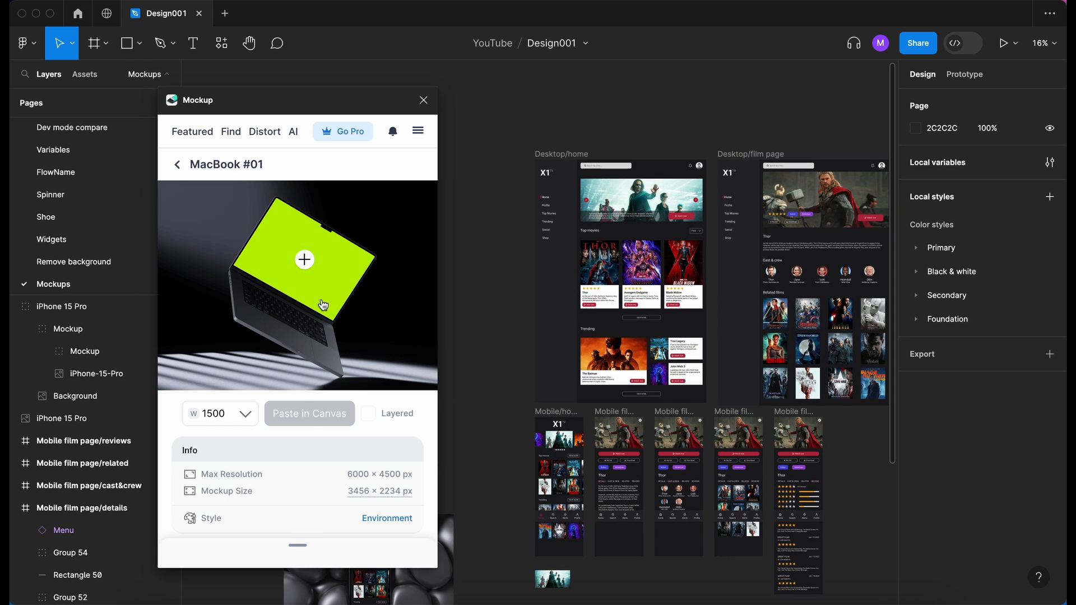
pyautogui.click(304, 260)
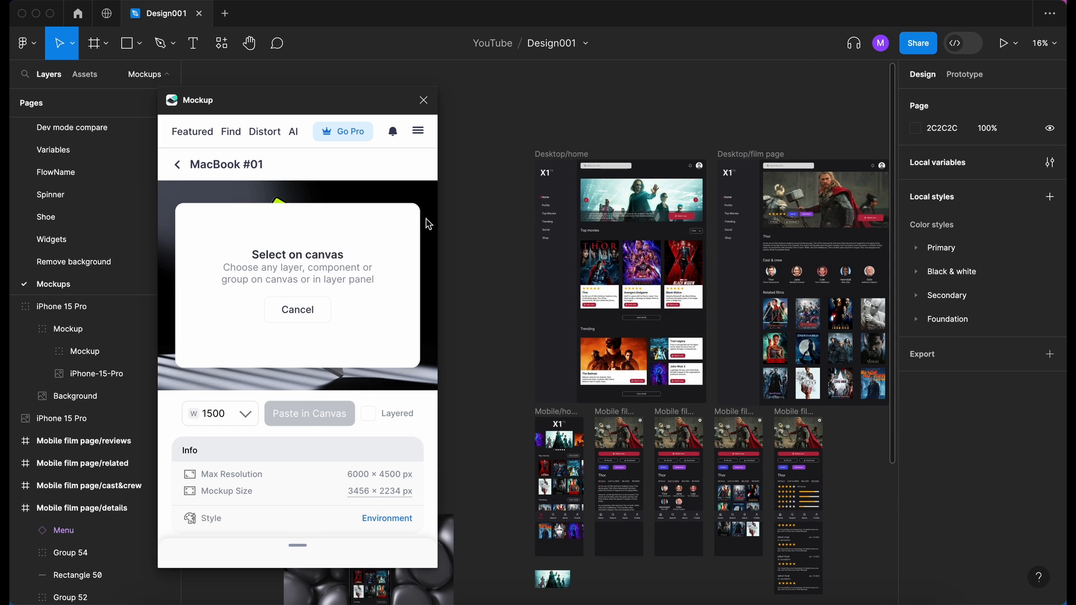
pyautogui.click(554, 155)
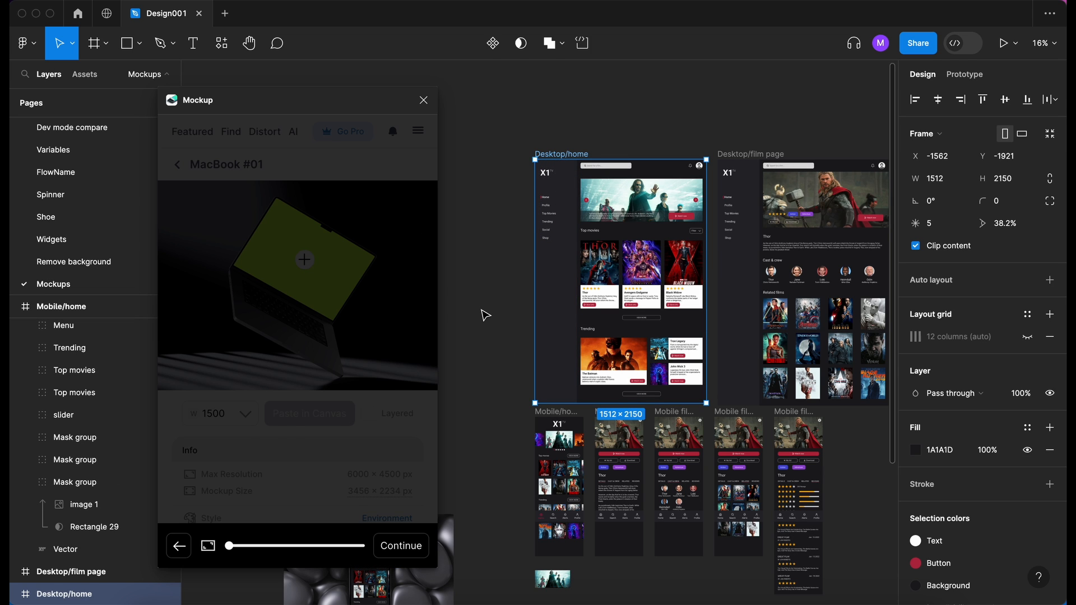
pyautogui.moveTo(303, 323); pyautogui.dragTo(312, 511)
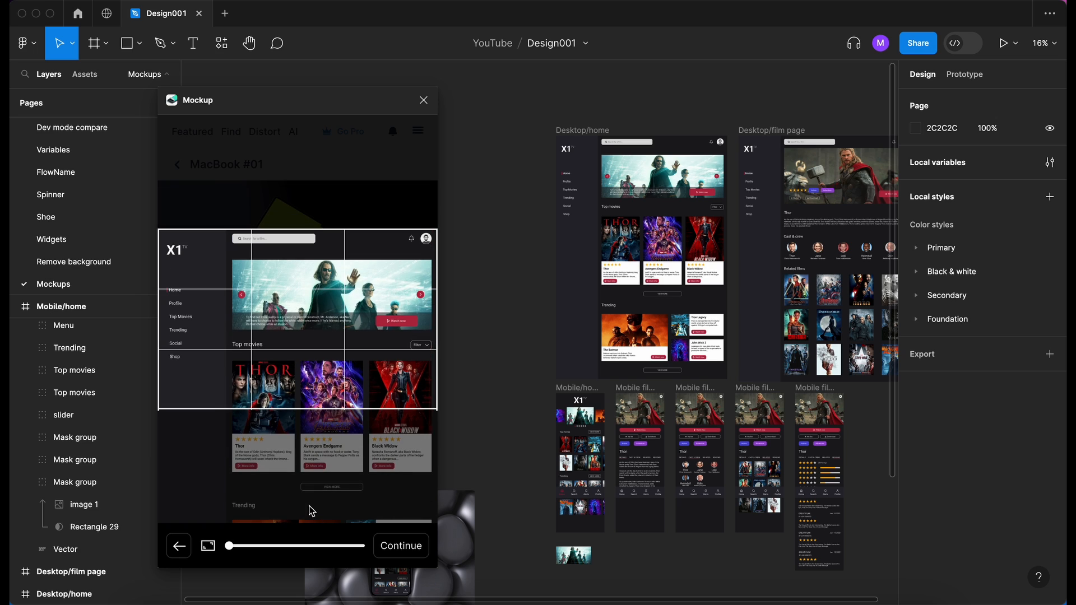
pyautogui.click(401, 546)
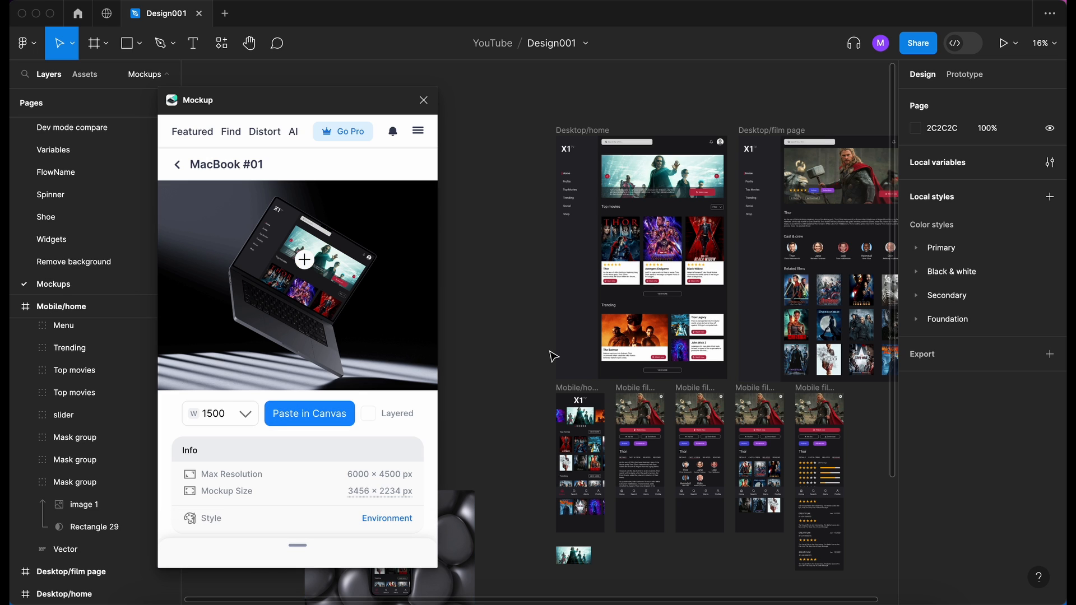
# - Paste the finished MacBook #01 mockup into an empty canvas area at a width of 1500, without layers
pyautogui.hscroll(-8, 554, 357)
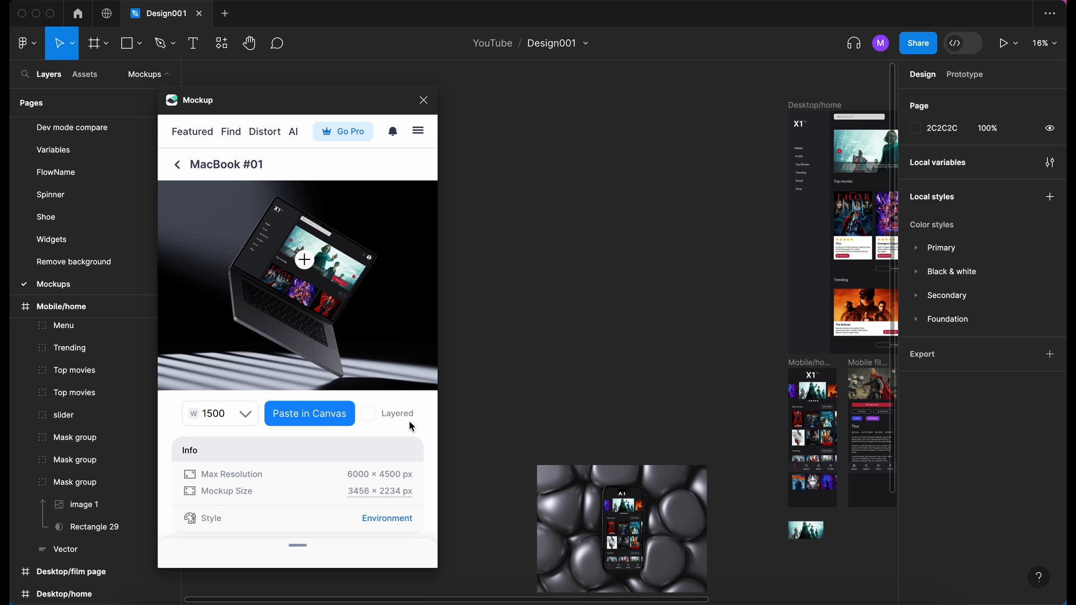
pyautogui.click(310, 421)
pyautogui.click(551, 398)
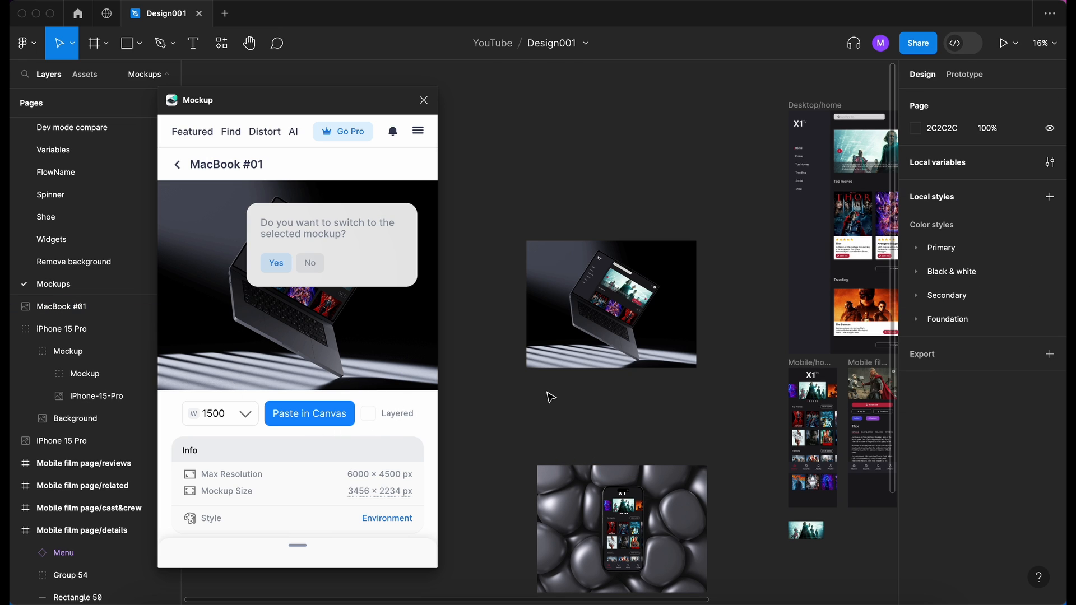
# - Close the Mockup plugin and examine the pasted MacBook #01 mockup up close
pyautogui.scroll(5, 617, 345)
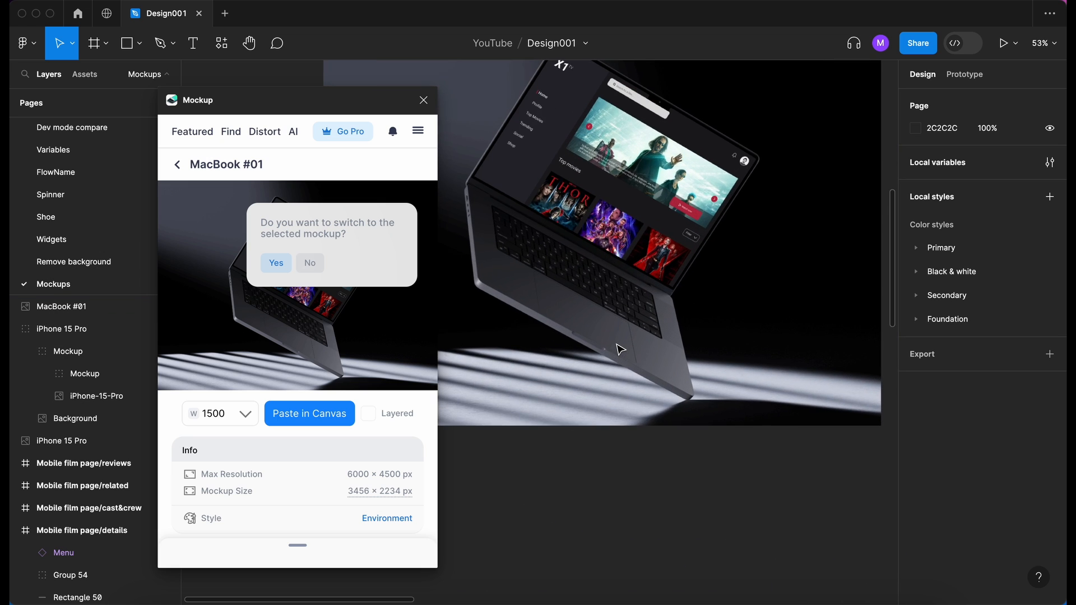
pyautogui.scroll(2, 616, 345)
pyautogui.click(421, 102)
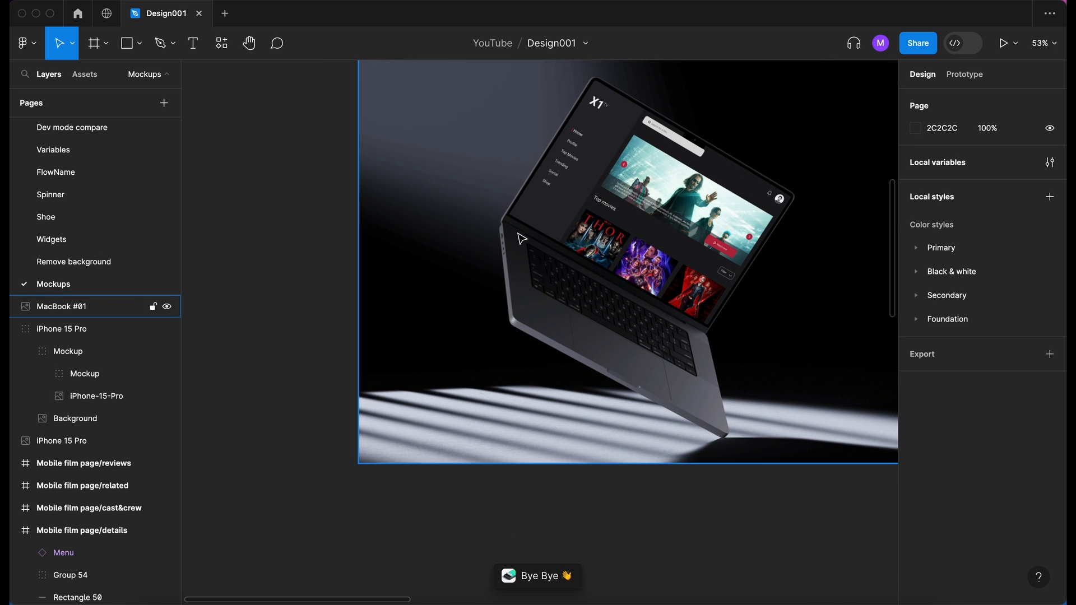
pyautogui.scroll(3, 518, 234)
pyautogui.hscroll(2, 518, 234)
pyautogui.scroll(-2, 519, 234)
pyautogui.scroll(-3, 521, 239)
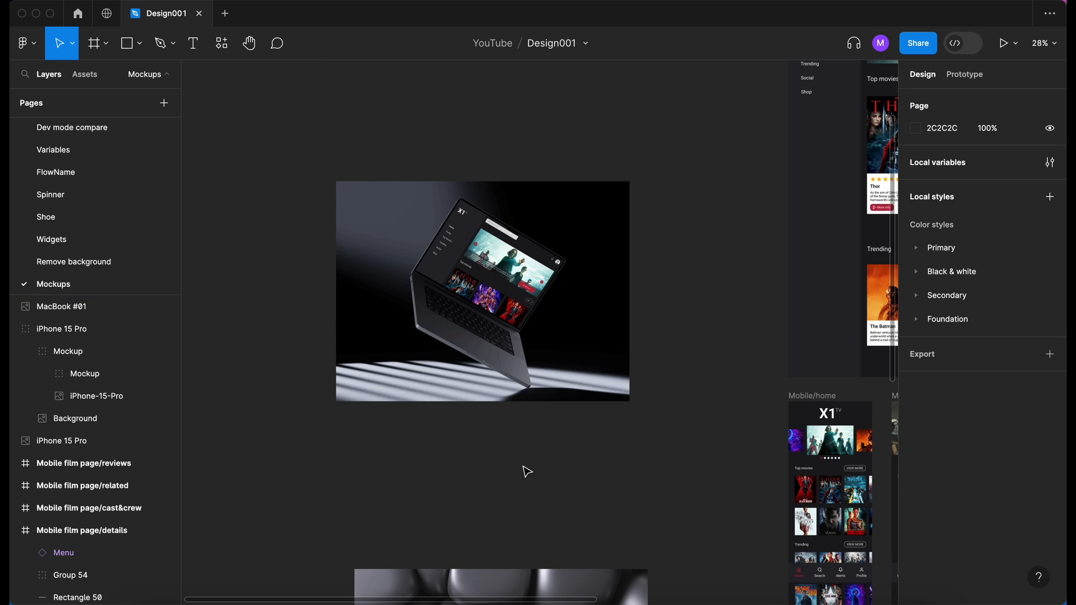
# - Relaunch the Mockup plugin and show all of its Latest Free Mockups
pyautogui.click(222, 43)
pyautogui.click(262, 197)
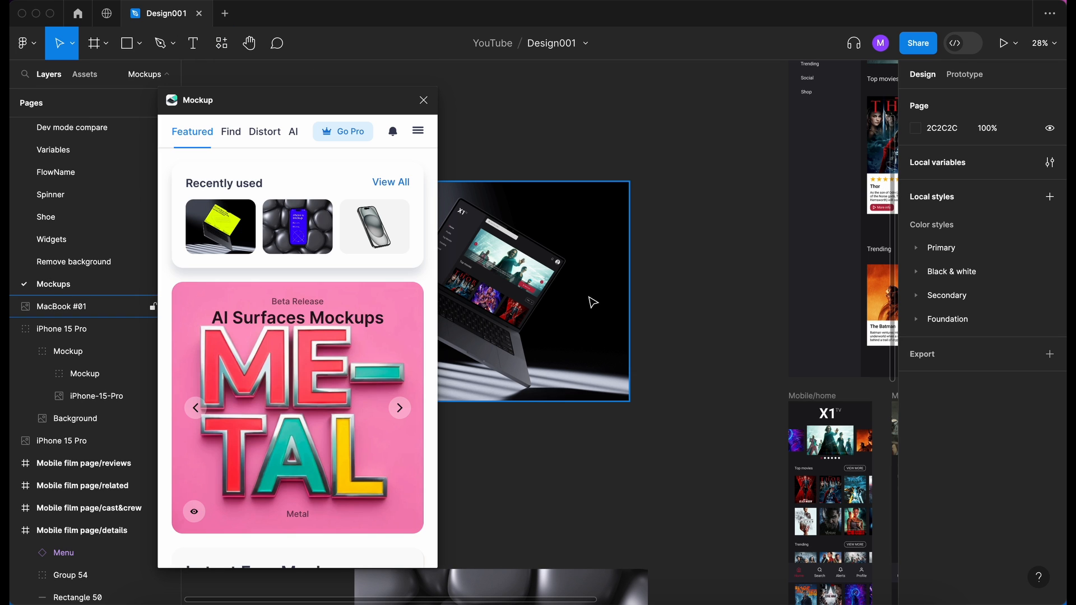
pyautogui.hscroll(-3, 598, 307)
pyautogui.scroll(2, 598, 307)
pyautogui.scroll(-1, 599, 308)
pyautogui.scroll(-2, 598, 307)
pyautogui.scroll(-5, 617, 307)
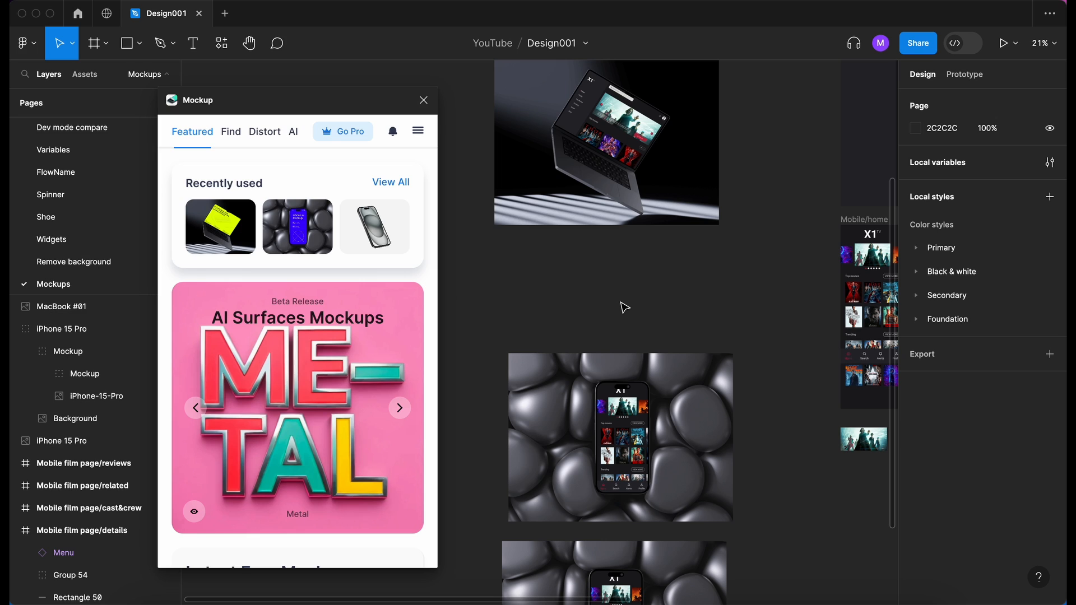
pyautogui.scroll(3, 624, 307)
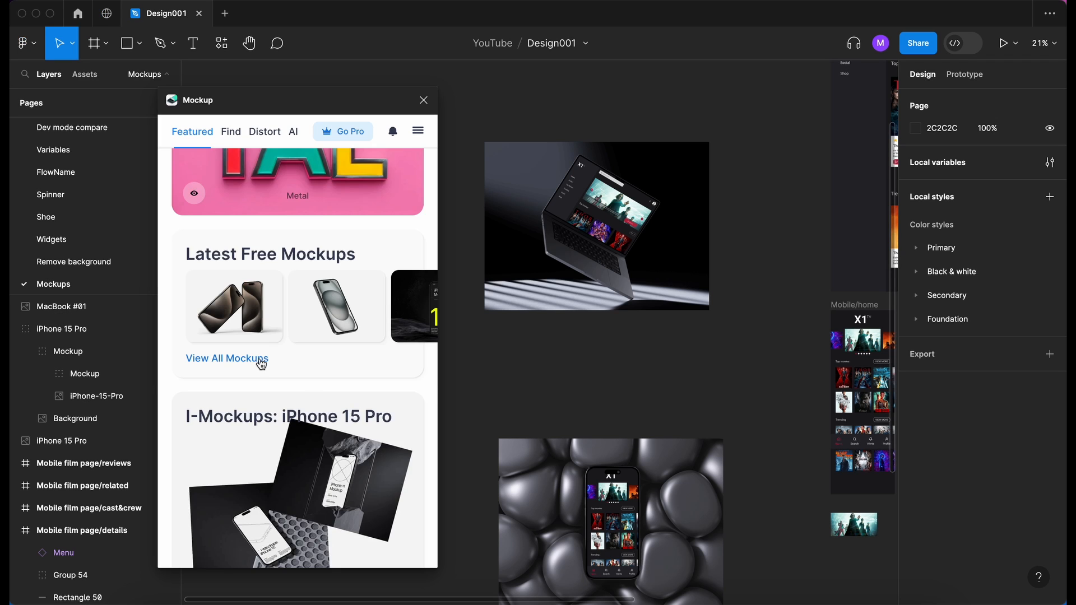
pyautogui.click(255, 357)
# - Open the iPhone 14 mockup showing two stacked phones from the free collection
pyautogui.scroll(-3, 308, 354)
pyautogui.scroll(-10, 308, 354)
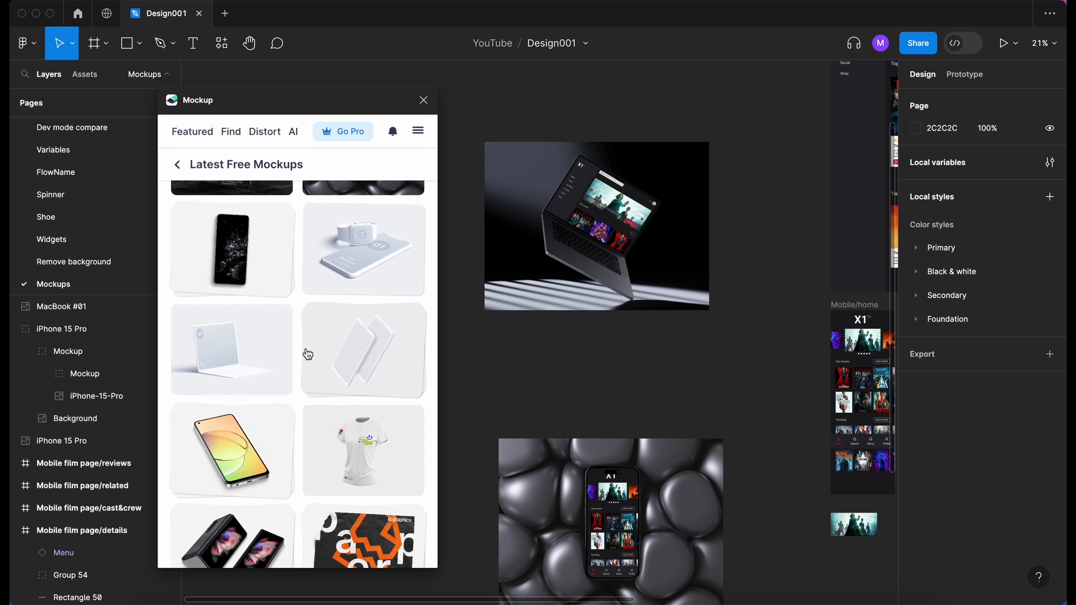
pyautogui.scroll(-2, 307, 355)
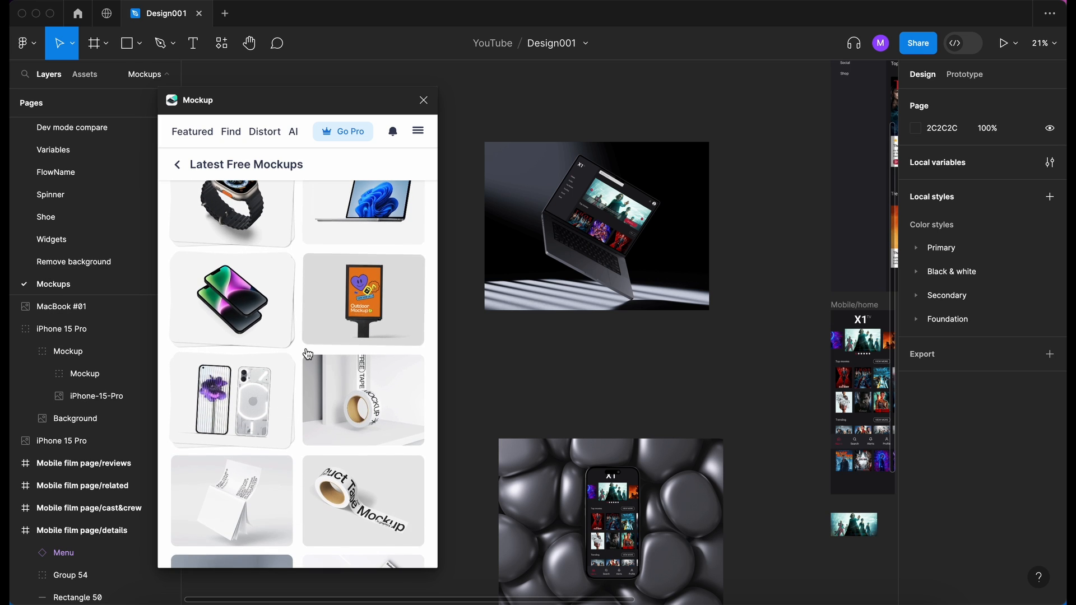
pyautogui.click(253, 308)
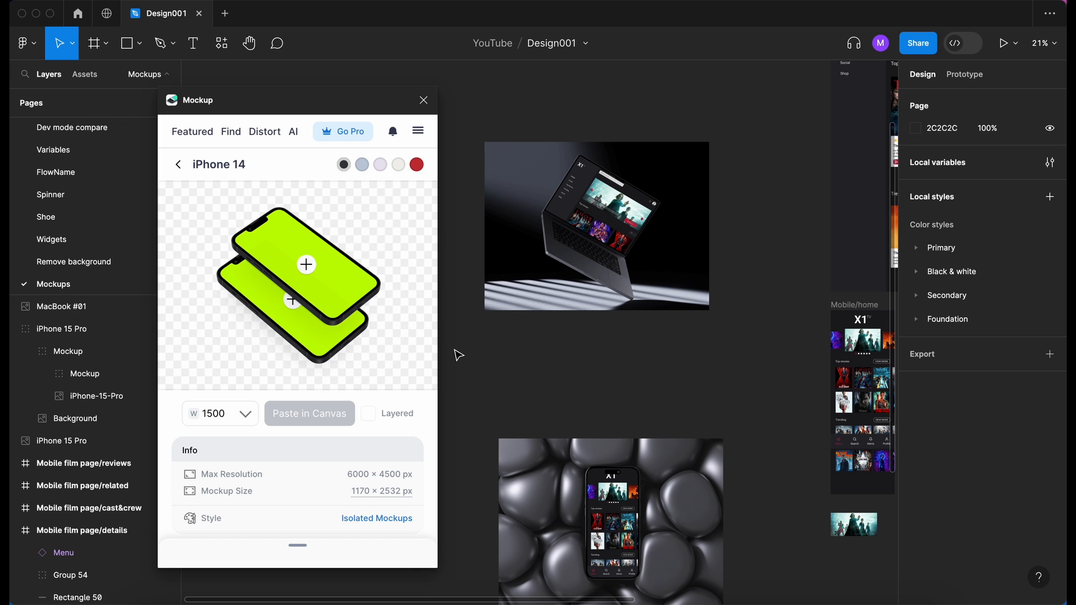
# - Place the mobile film page details frame on the upper iPhone 14 screen, cropped from the Thor image down to the navigation bar
pyautogui.hscroll(9, 456, 353)
pyautogui.scroll(-3, 456, 353)
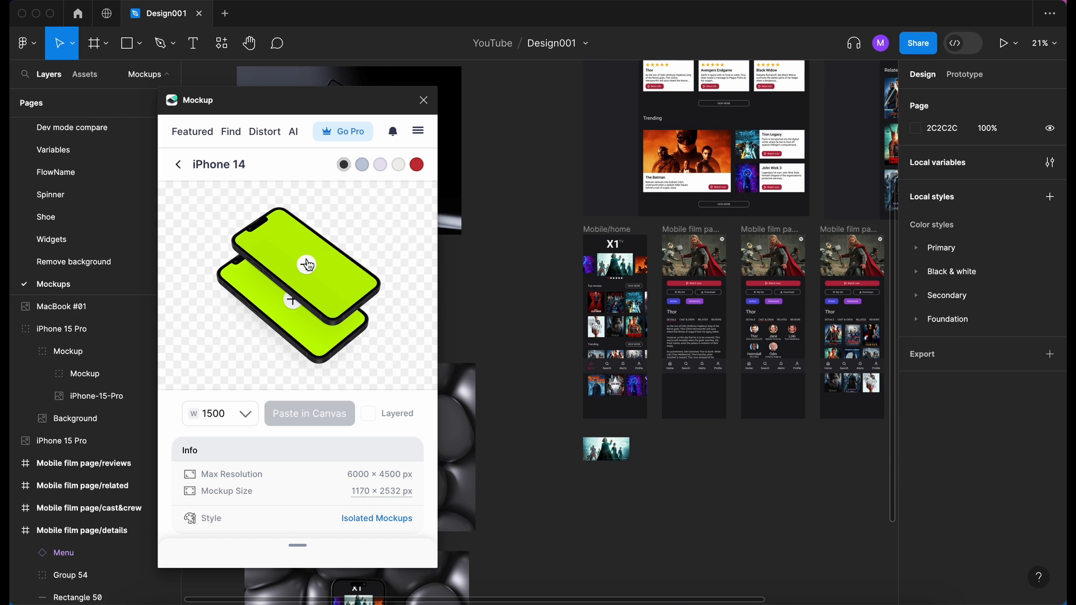
pyautogui.click(307, 264)
pyautogui.click(678, 227)
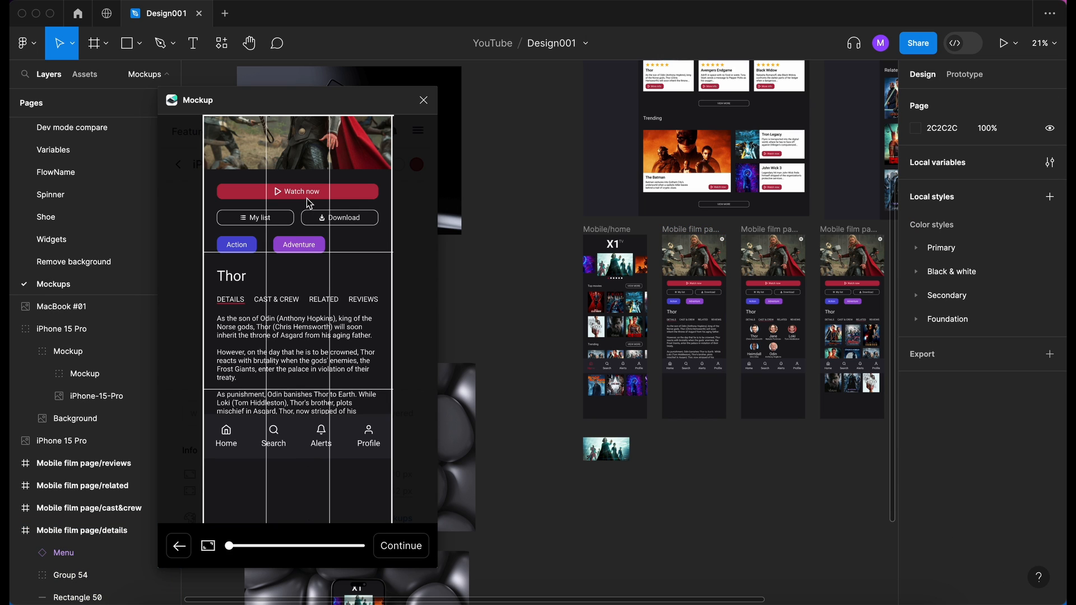
pyautogui.moveTo(306, 198); pyautogui.dragTo(306, 421)
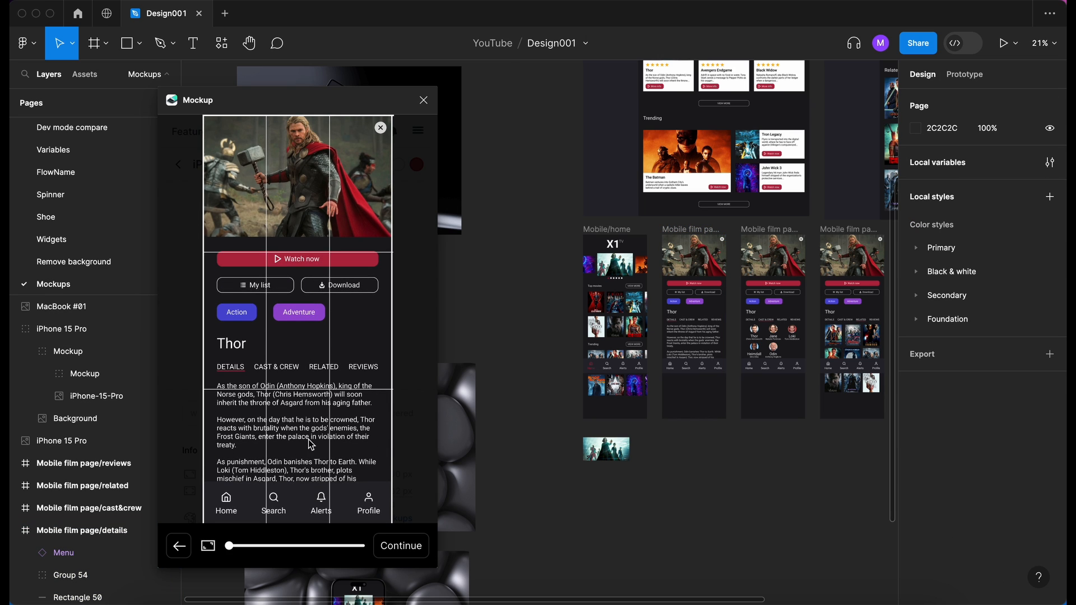
pyautogui.click(400, 546)
# - Place the Mobile/home frame on the lower iPhone 14 screen, cropped from the X1 TV logo down to the navigation bar
pyautogui.click(292, 302)
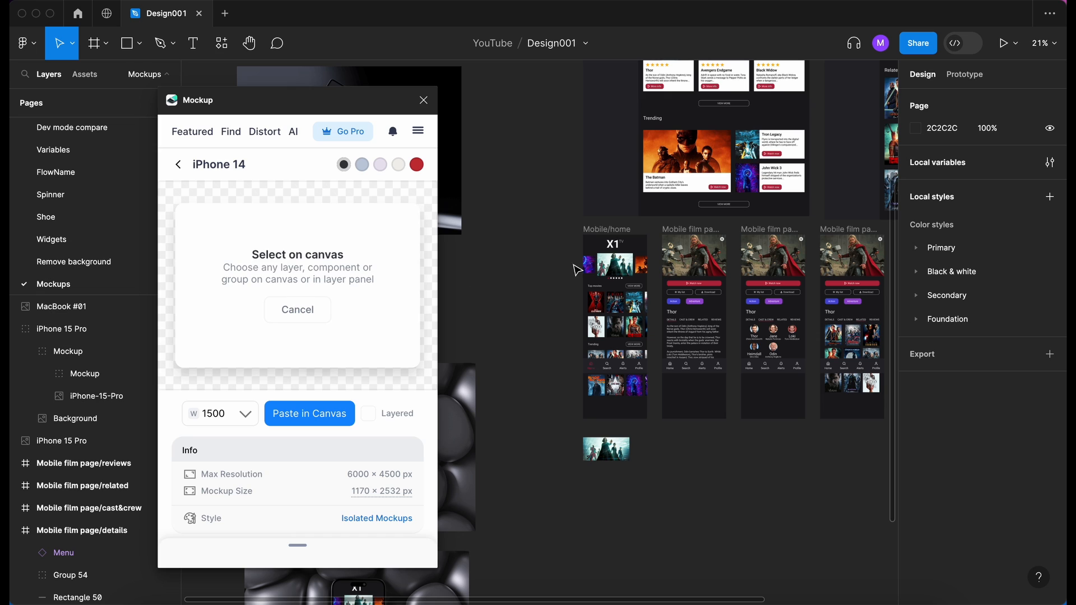
pyautogui.click(612, 233)
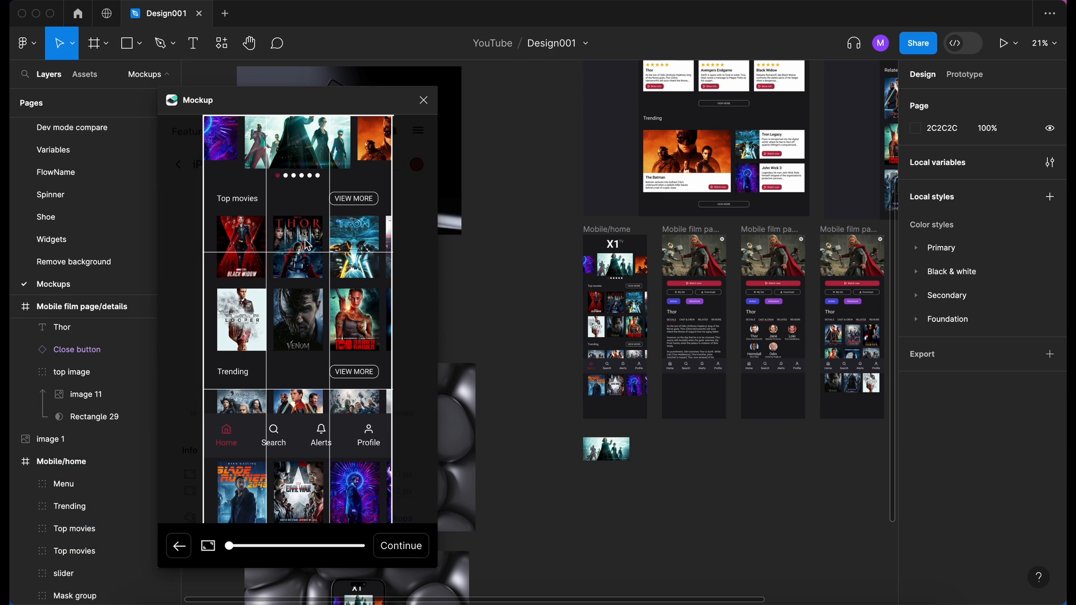
pyautogui.moveTo(301, 230); pyautogui.dragTo(299, 342)
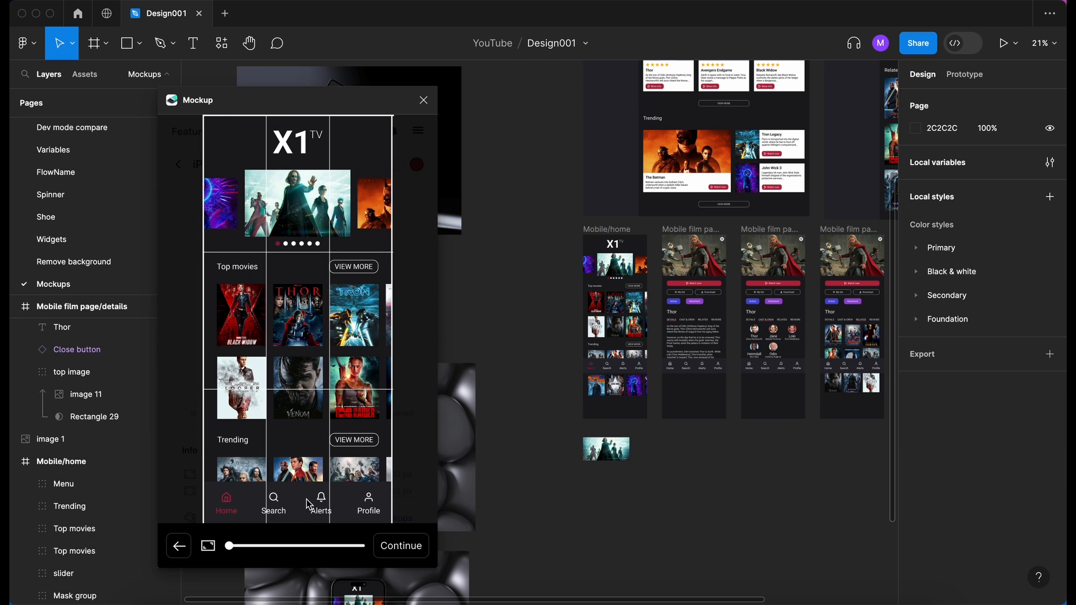
pyautogui.click(401, 547)
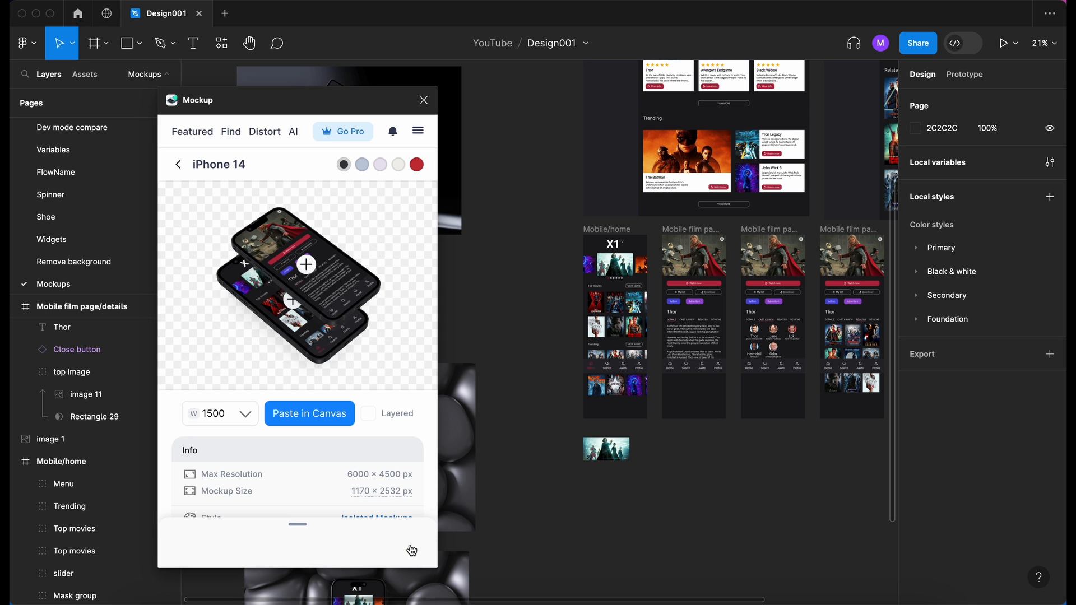
# - Paste the two-phone iPhone 14 mockup onto the canvas, place it in the empty area left of the MacBook mockup, and examine it
pyautogui.hscroll(-5, 507, 446)
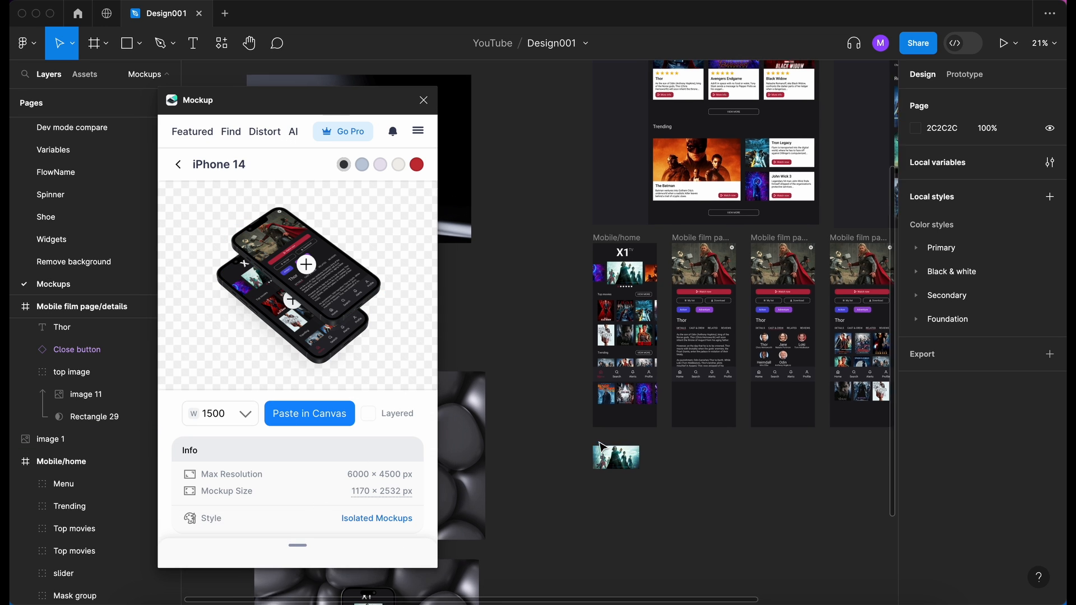
pyautogui.scroll(-2, 597, 416)
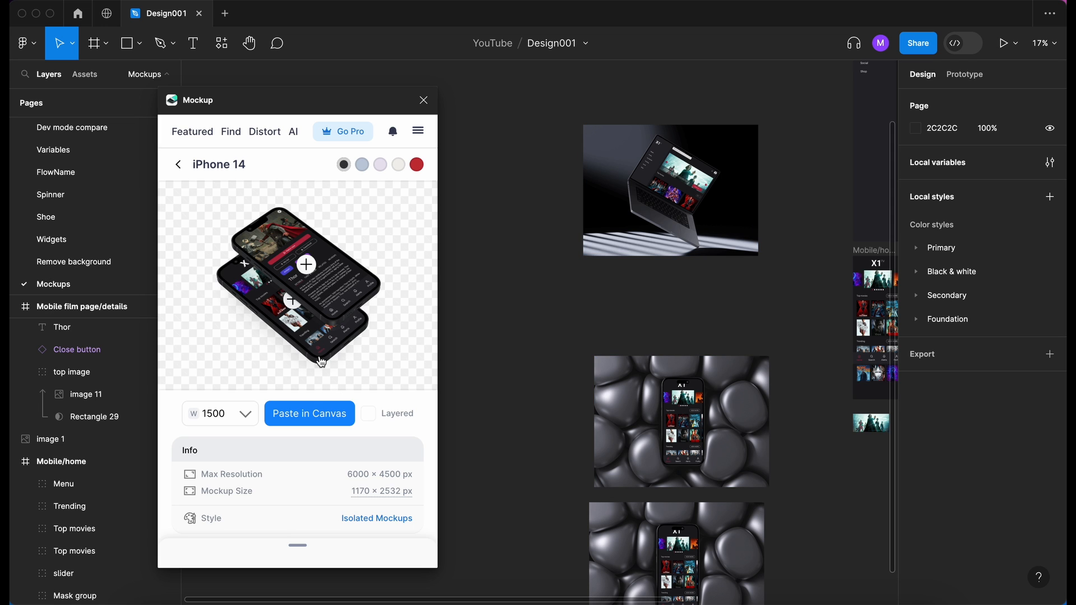
pyautogui.click(301, 411)
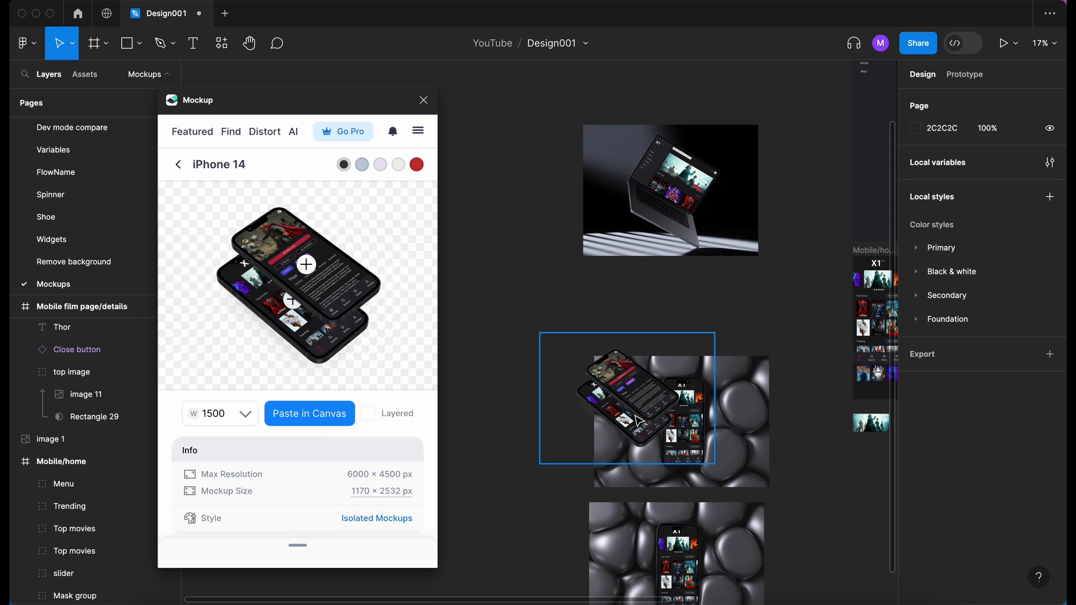
pyautogui.click(643, 405)
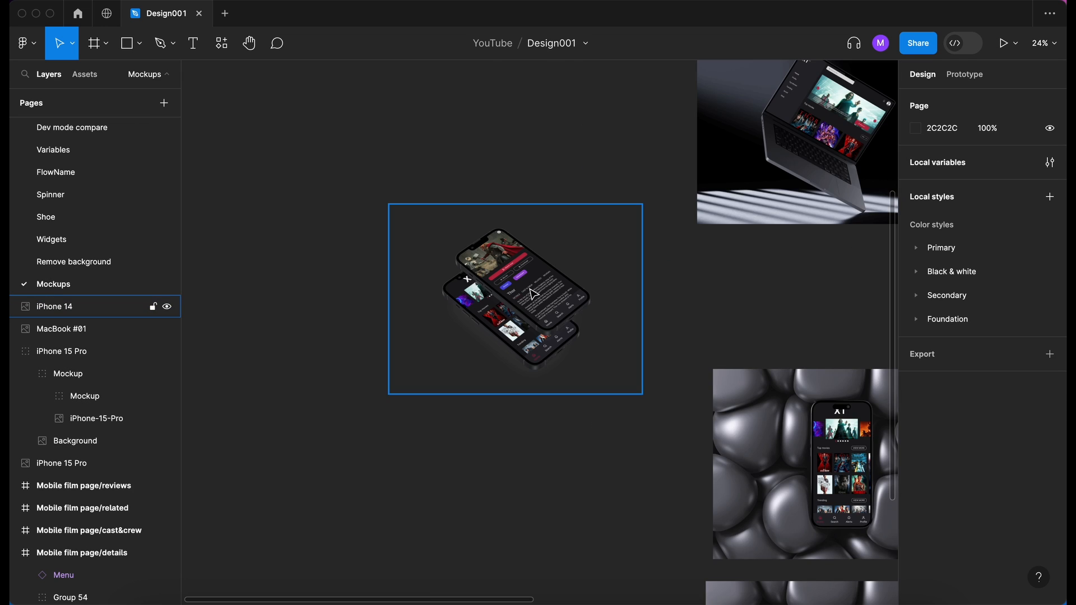
pyautogui.scroll(5, 530, 289)
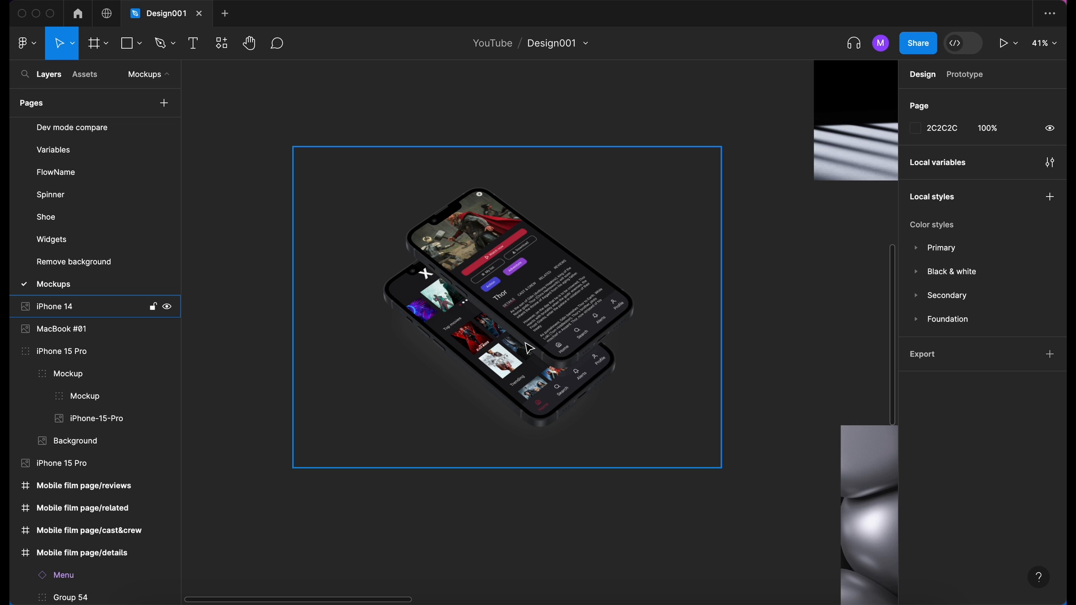
pyautogui.scroll(5, 527, 397)
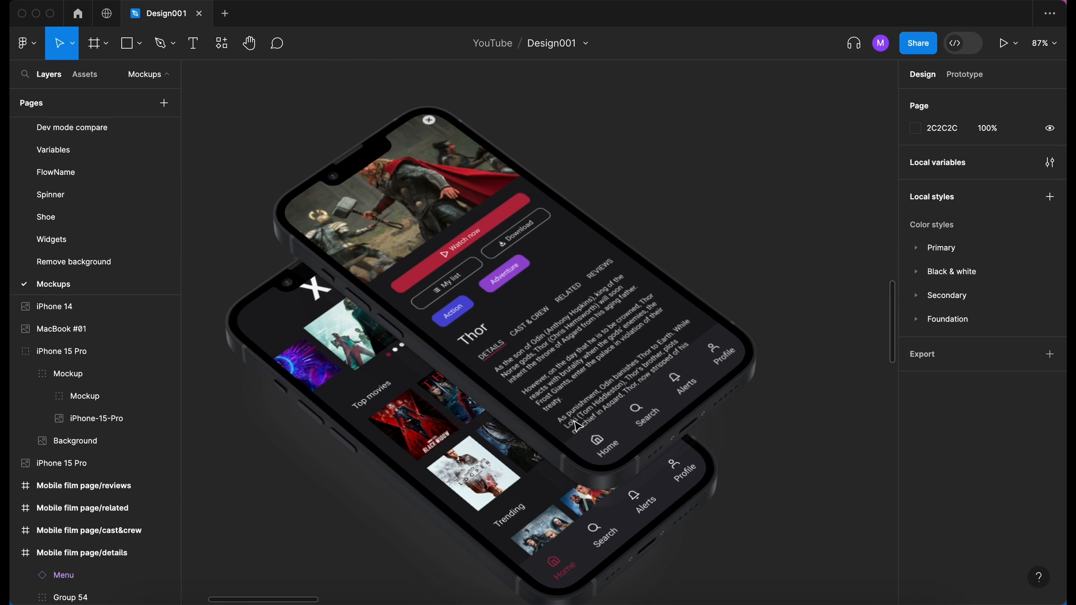
pyautogui.scroll(-10, 575, 412)
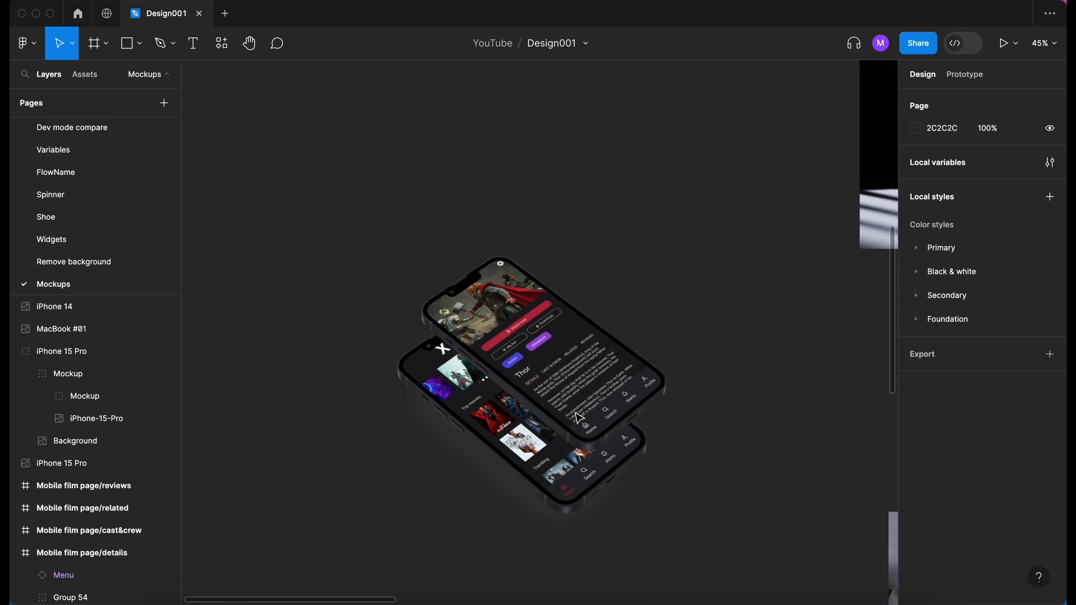
# - Relaunch the Mockup plugin and open its AI Surfaces Mockup tool
pyautogui.click(222, 43)
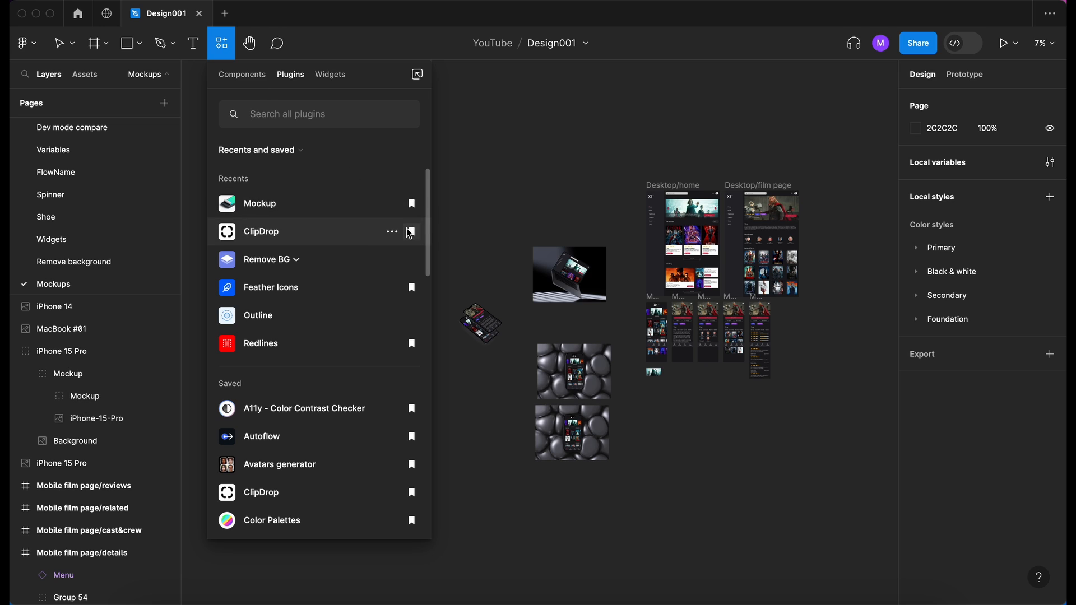
pyautogui.click(258, 203)
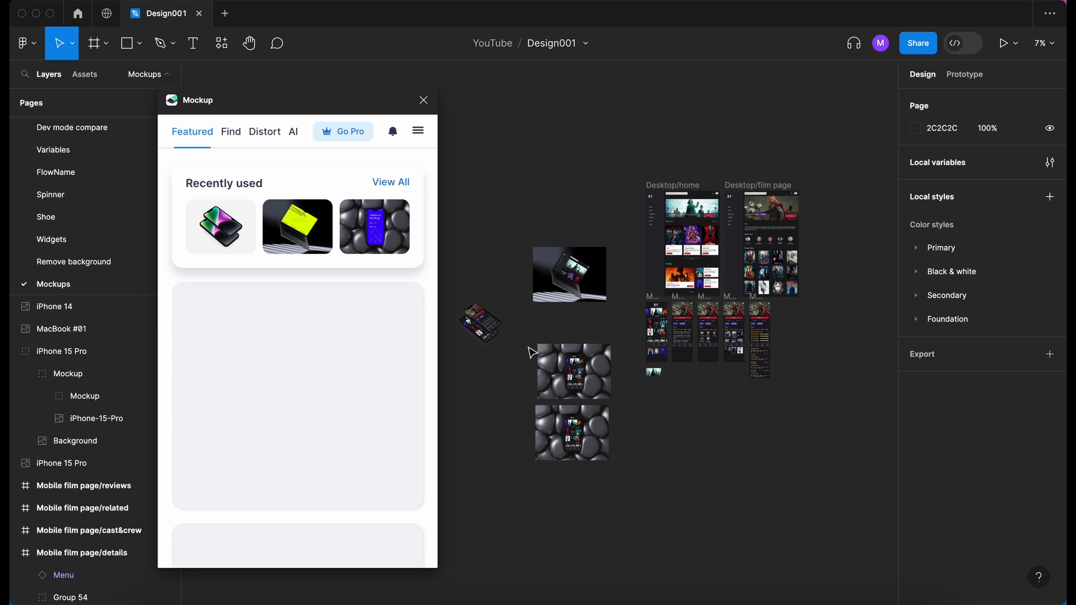
pyautogui.click(294, 133)
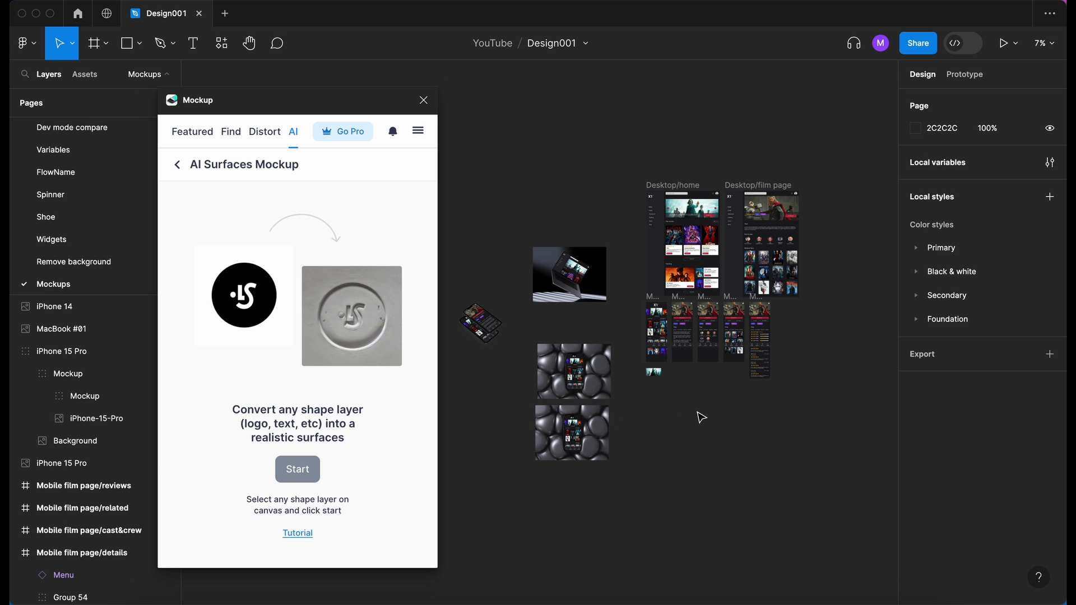
# - Load image 1, the film picture below the Mobile/home frame, into AI Surfaces Mockup
pyautogui.scroll(10, 654, 381)
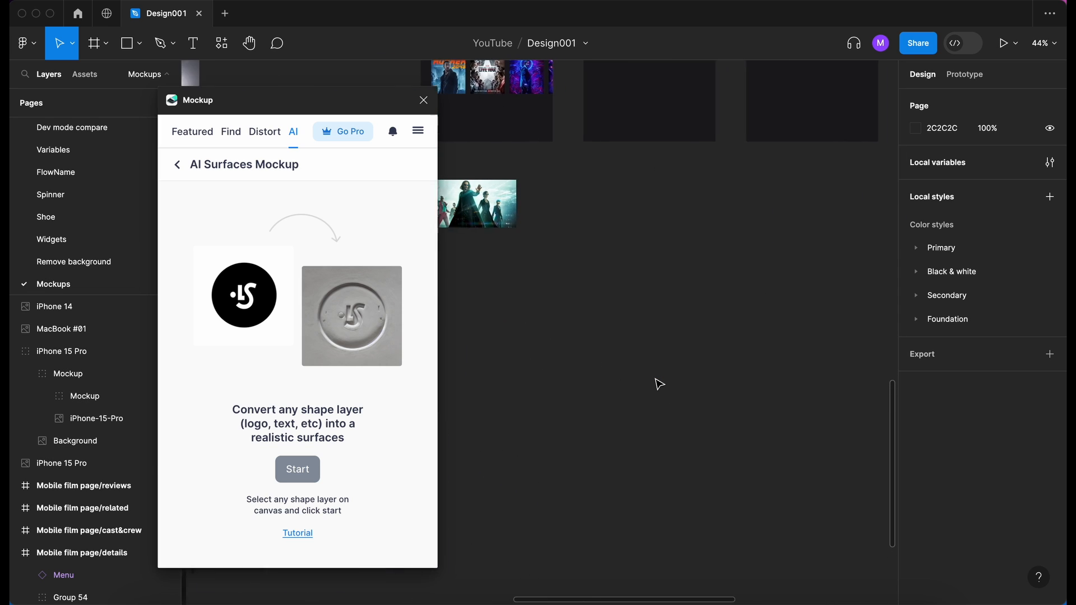
pyautogui.scroll(5, 559, 173)
pyautogui.click(538, 224)
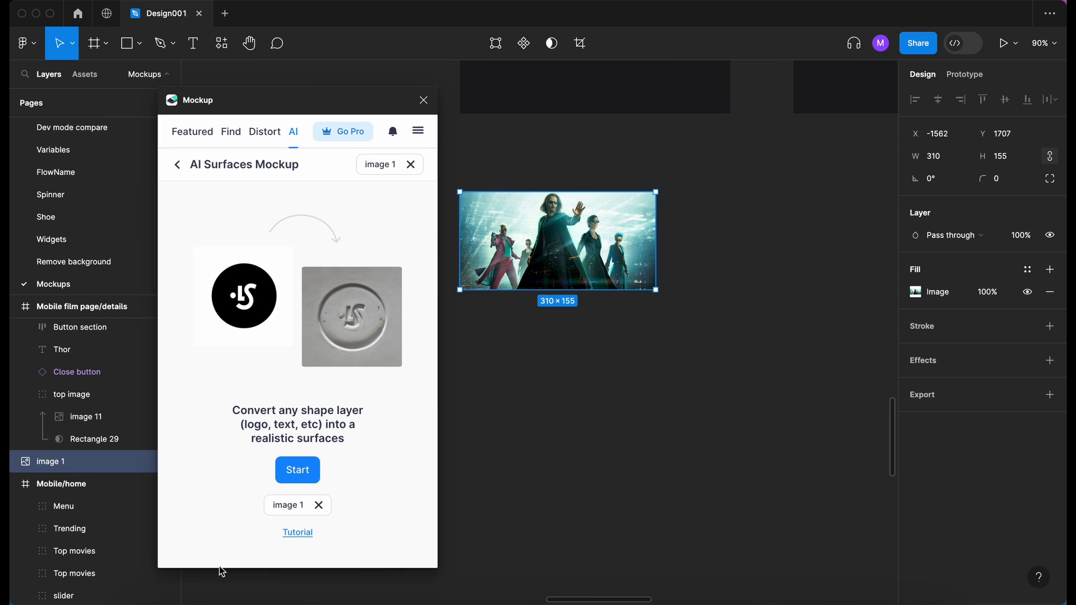
pyautogui.click(298, 480)
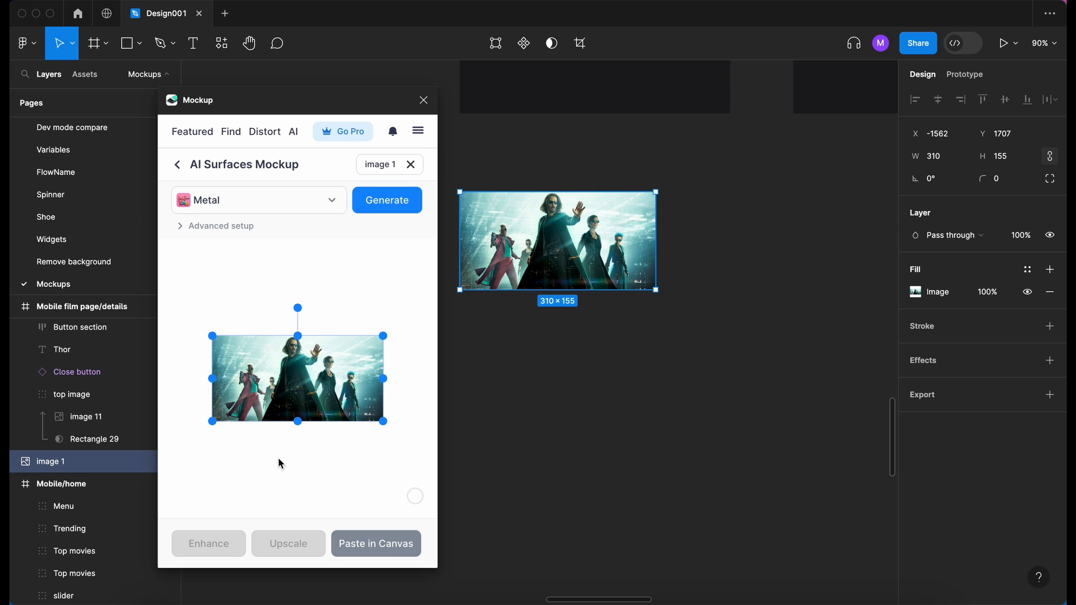
# - Look through the available surface styles and generate an Inflated version of image 1
pyautogui.click(268, 212)
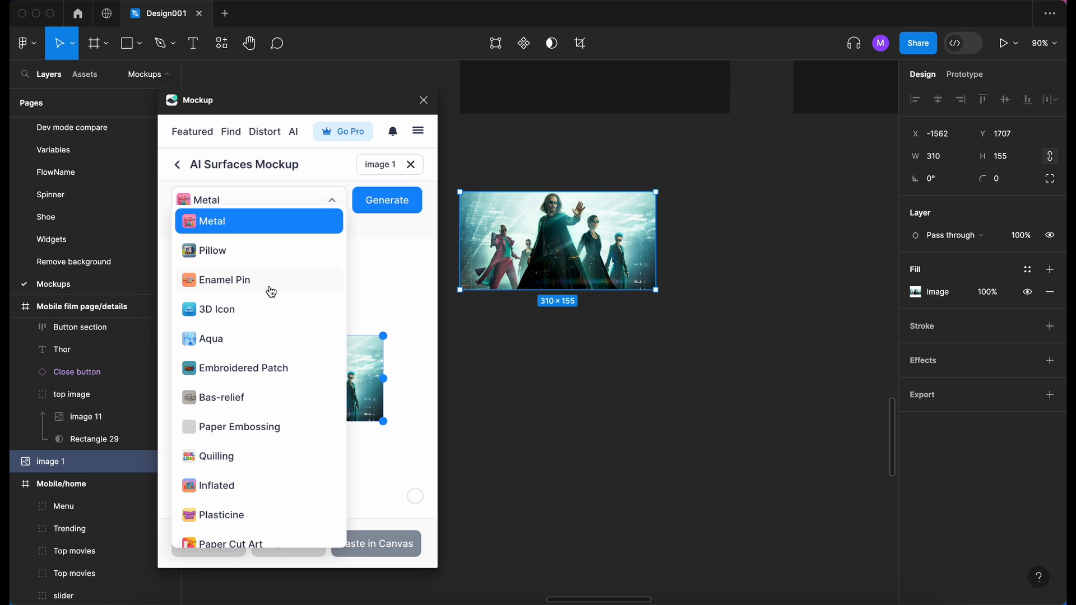
pyautogui.scroll(-3, 271, 292)
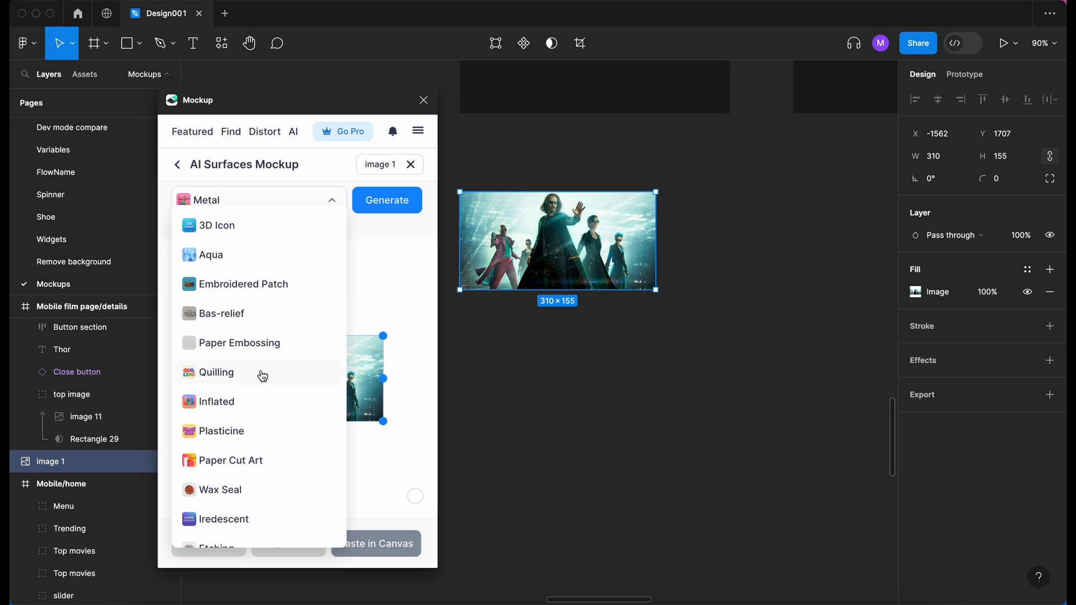
pyautogui.scroll(-2, 262, 376)
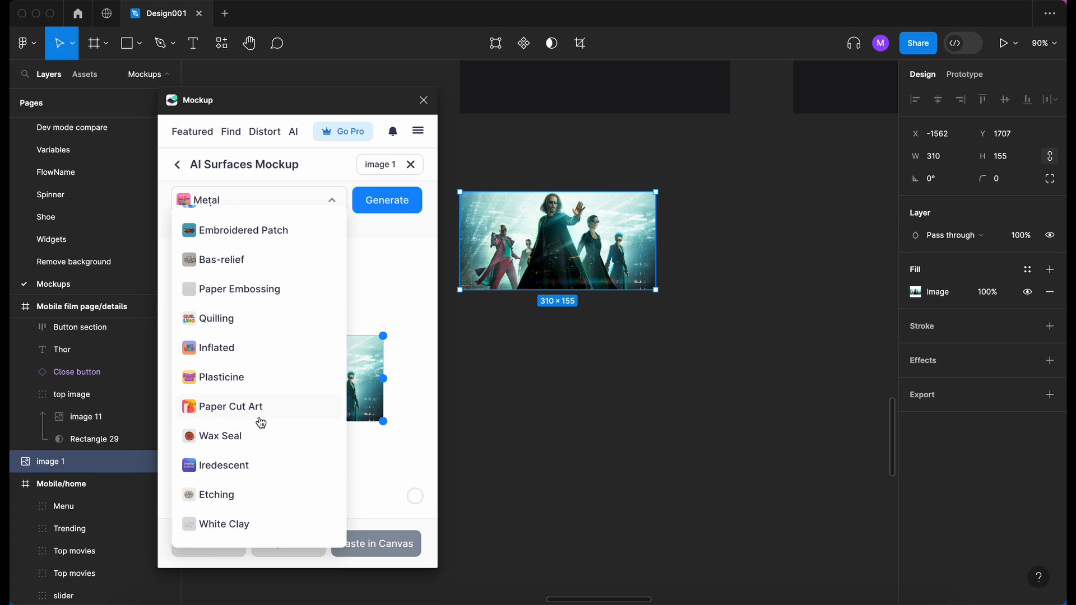
pyautogui.click(237, 350)
pyautogui.click(370, 203)
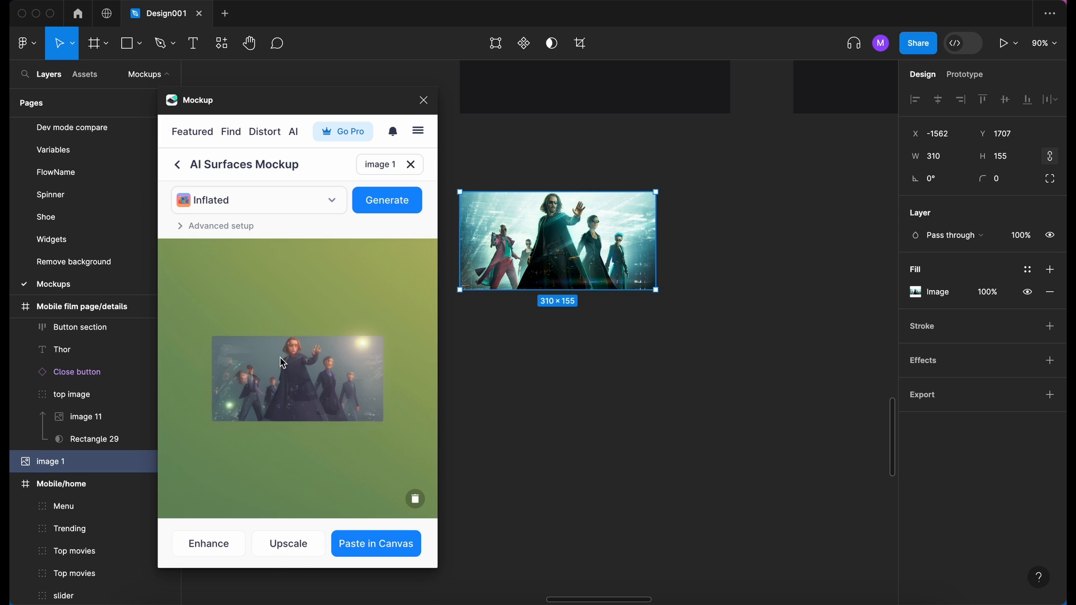
# - Paste the generated Inflated image onto the canvas and place it directly below image 1, with their left edges aligned
pyautogui.click(386, 545)
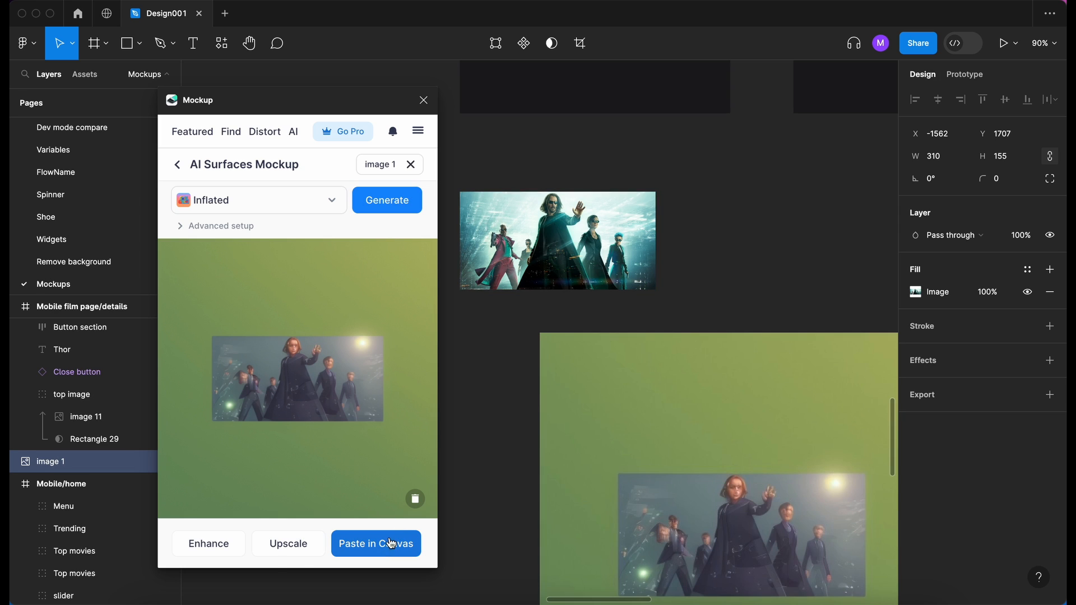
pyautogui.moveTo(655, 427); pyautogui.dragTo(622, 468)
pyautogui.scroll(6, 622, 468)
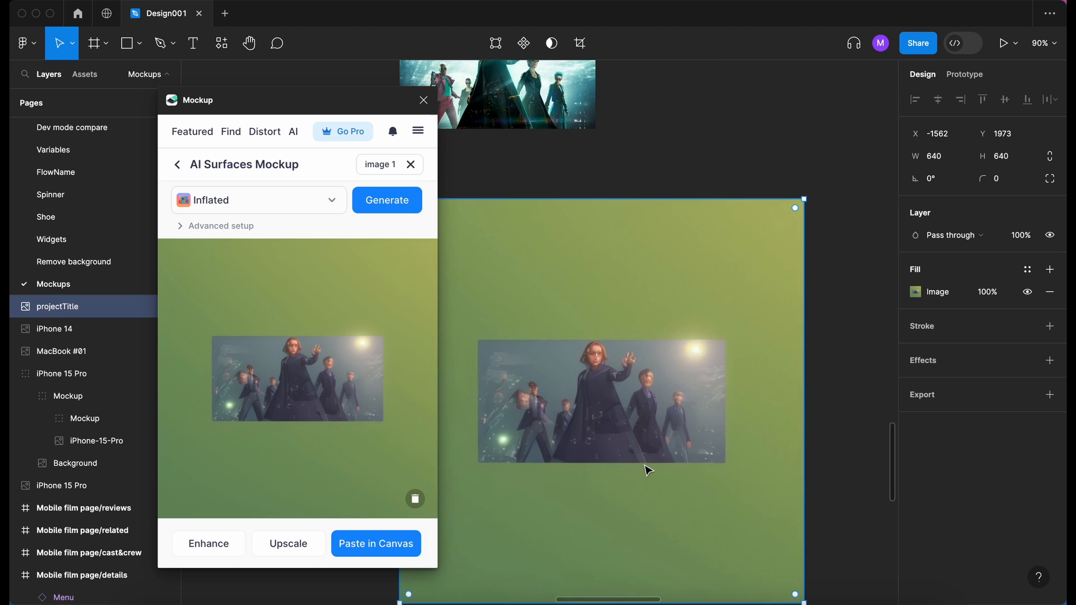
# - Examine the pasted Inflated image up close and compare it with the original image 1 above it
pyautogui.scroll(-3, 586, 414)
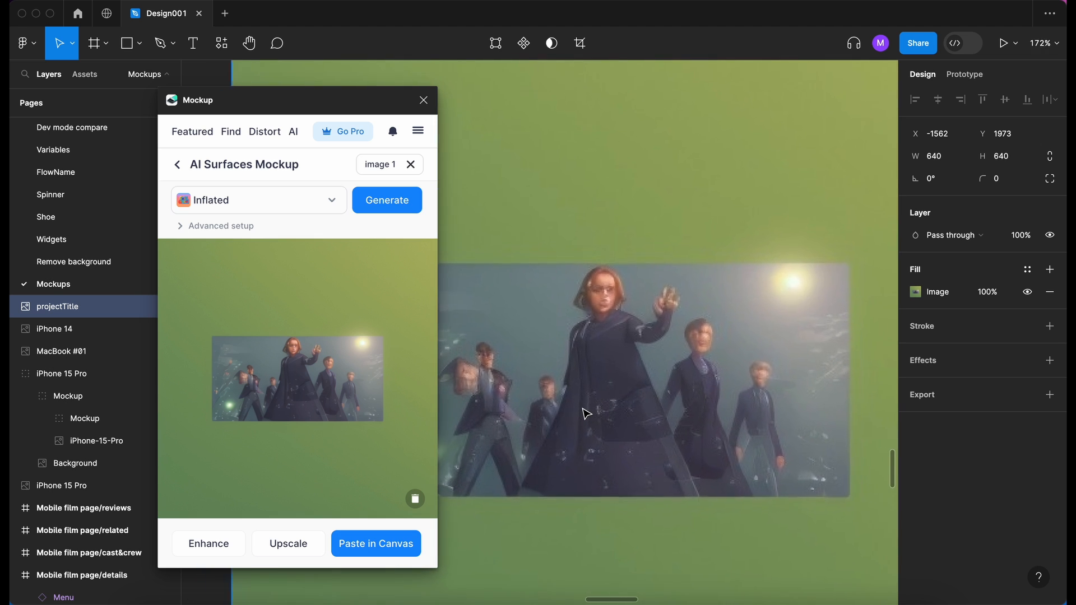
pyautogui.scroll(-2, 586, 414)
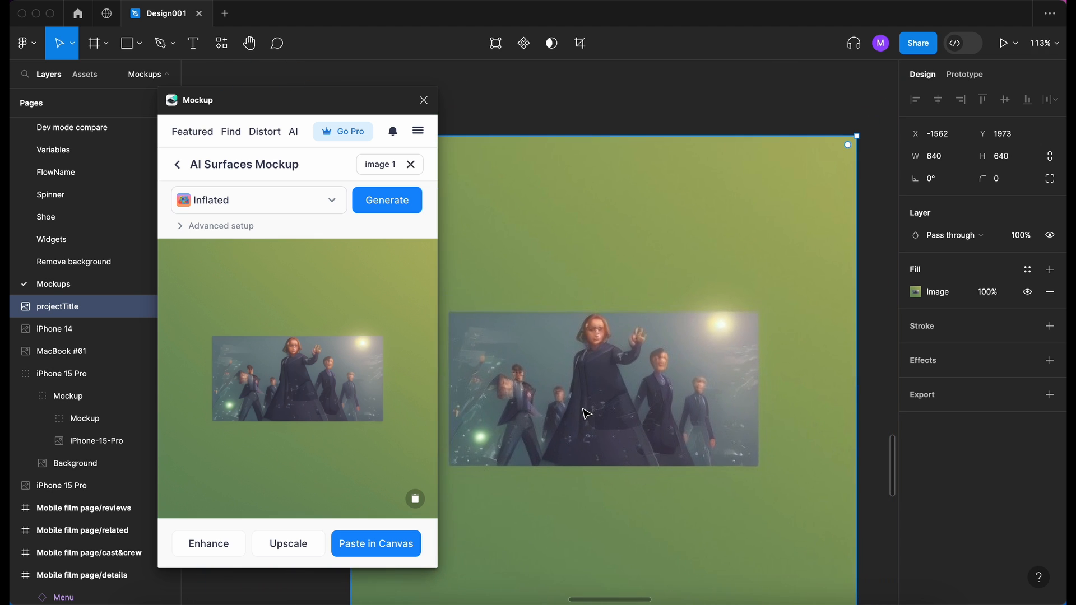
pyautogui.scroll(-3, 586, 413)
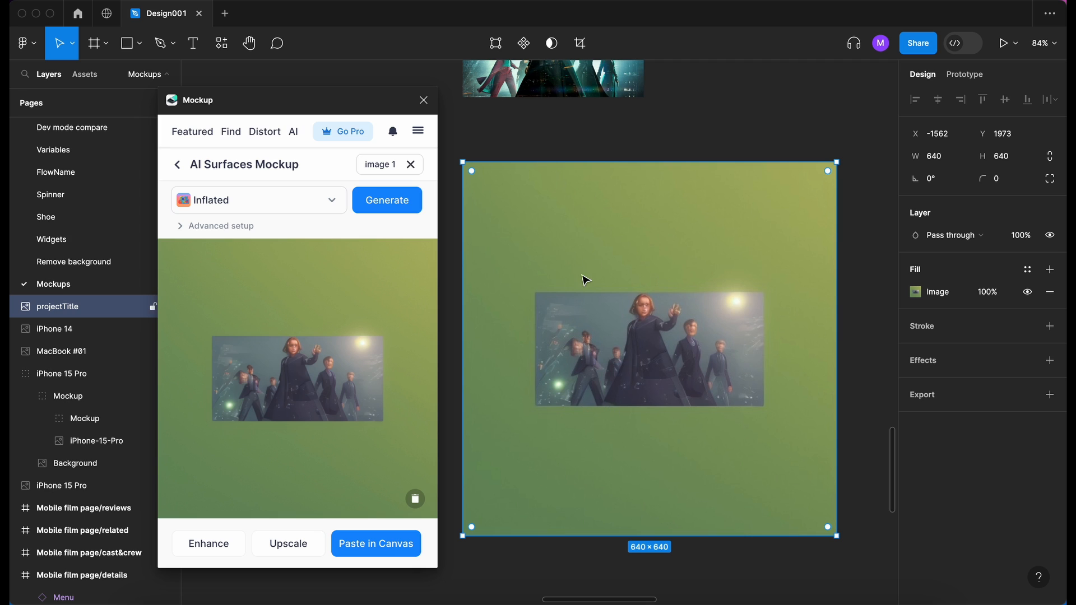
pyautogui.scroll(1, 586, 277)
pyautogui.scroll(5, 586, 279)
pyautogui.hscroll(-3, 585, 279)
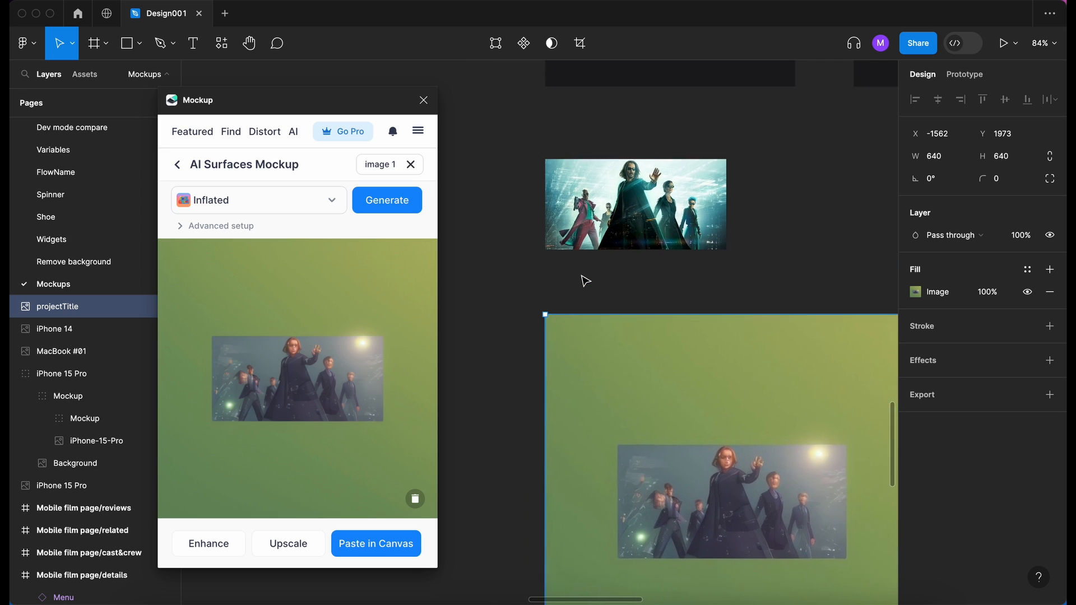
pyautogui.scroll(-3, 585, 280)
pyautogui.hscroll(3, 585, 280)
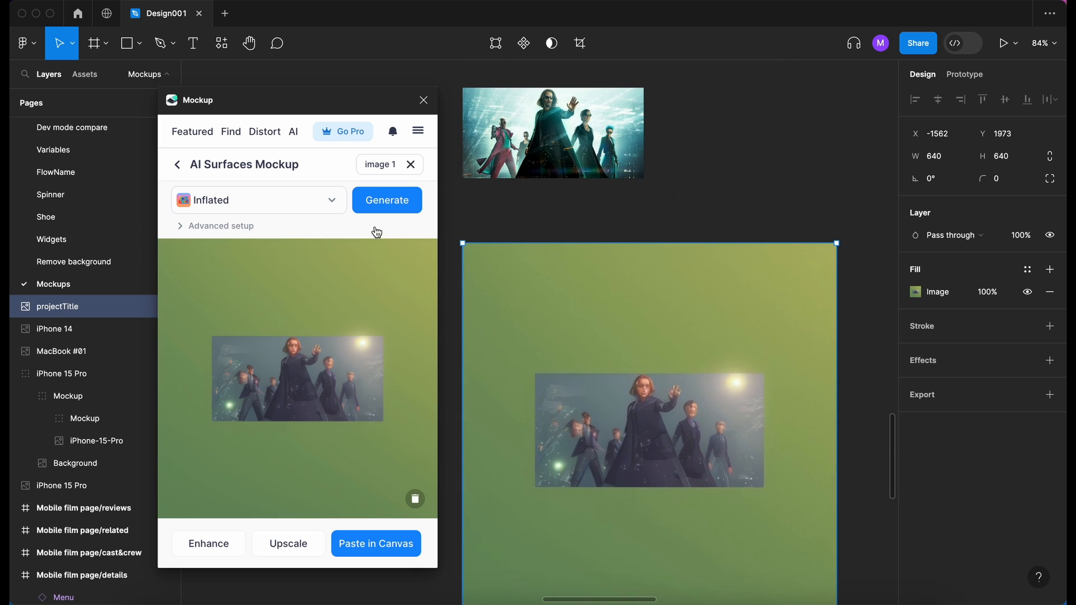
# - Switch the AI surface style to Pillow and generate that version of image 1
pyautogui.click(306, 205)
pyautogui.scroll(2, 285, 303)
pyautogui.scroll(3, 286, 303)
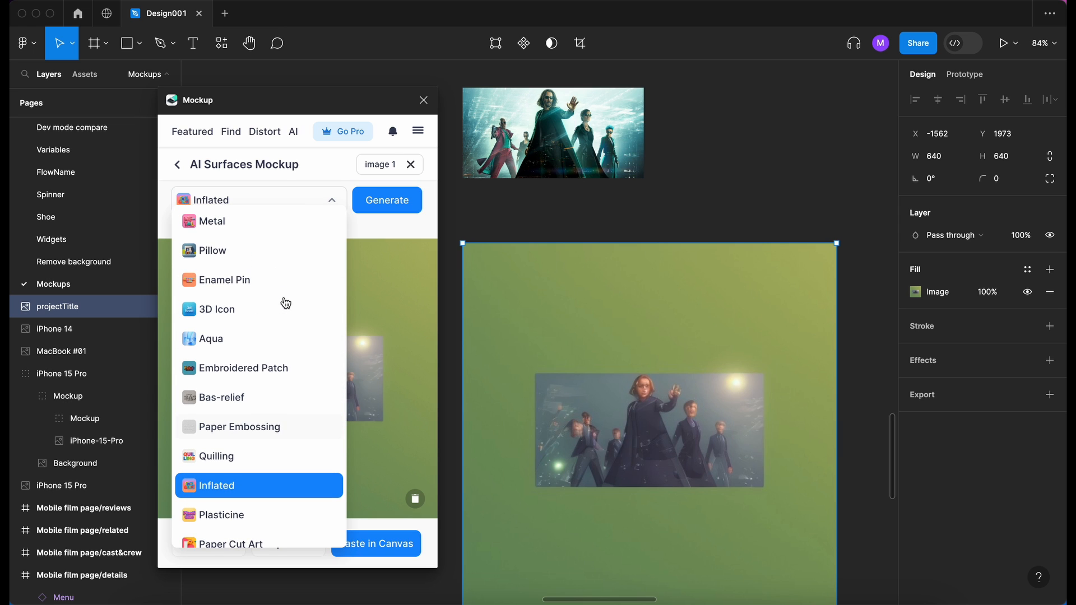
pyautogui.click(227, 255)
pyautogui.click(386, 207)
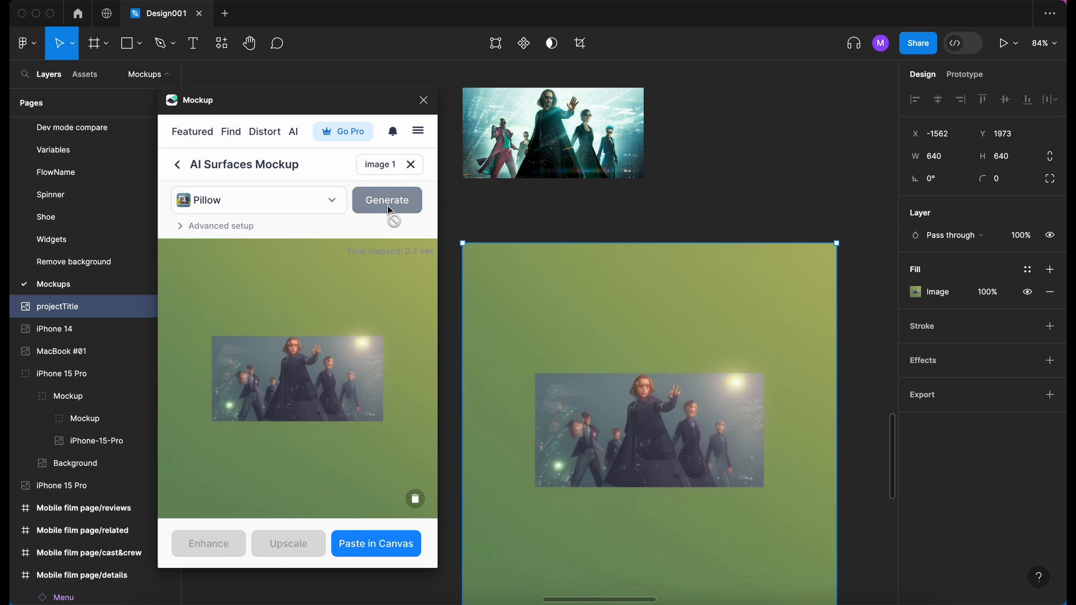
# - Paste the Pillow image onto the canvas and place it left of the Inflated image, aligned with its top edge
pyautogui.scroll(5, 638, 237)
pyautogui.hscroll(-5, 638, 237)
pyautogui.hscroll(1, 664, 242)
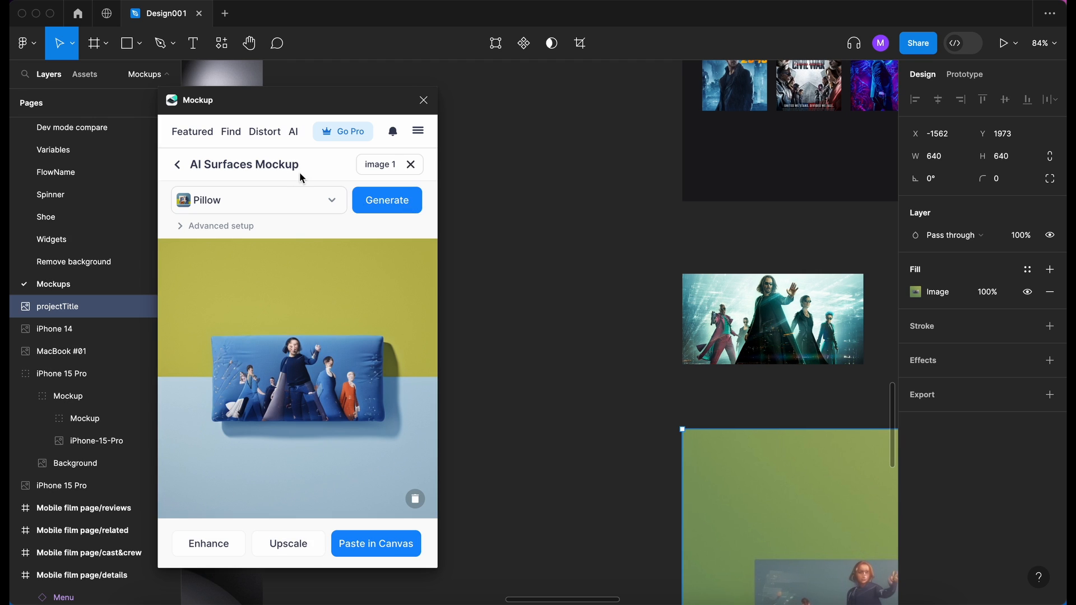
pyautogui.click(383, 545)
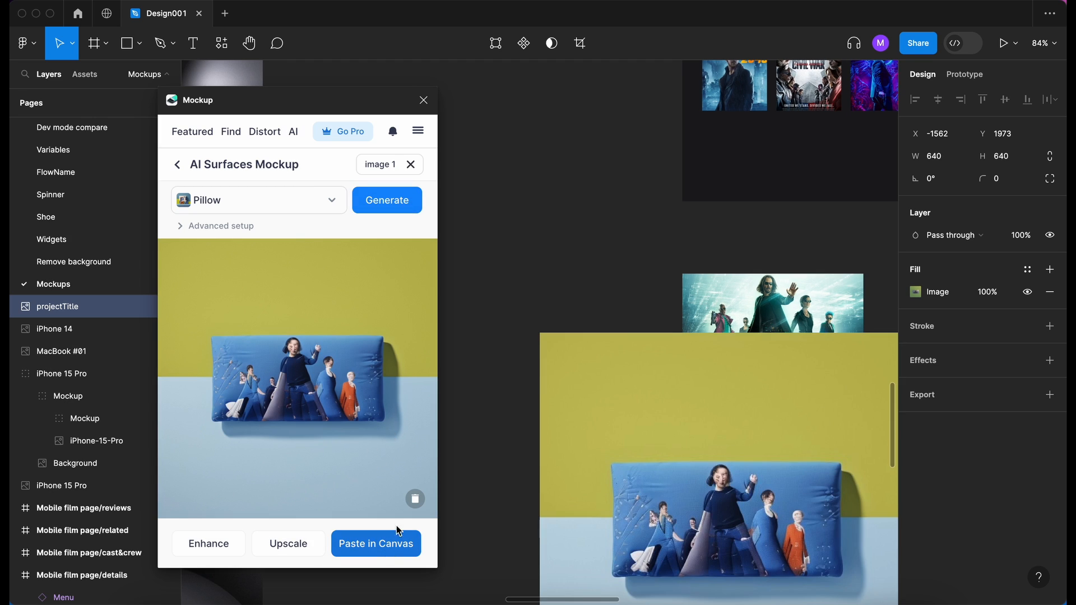
pyautogui.scroll(-4, 741, 408)
pyautogui.hscroll(-2, 742, 408)
pyautogui.moveTo(738, 313); pyautogui.dragTo(525, 442)
pyautogui.moveTo(619, 440)
pyautogui.mouseDown()
pyautogui.moveTo(582, 440)
pyautogui.moveTo(600, 433)
pyautogui.mouseUp()
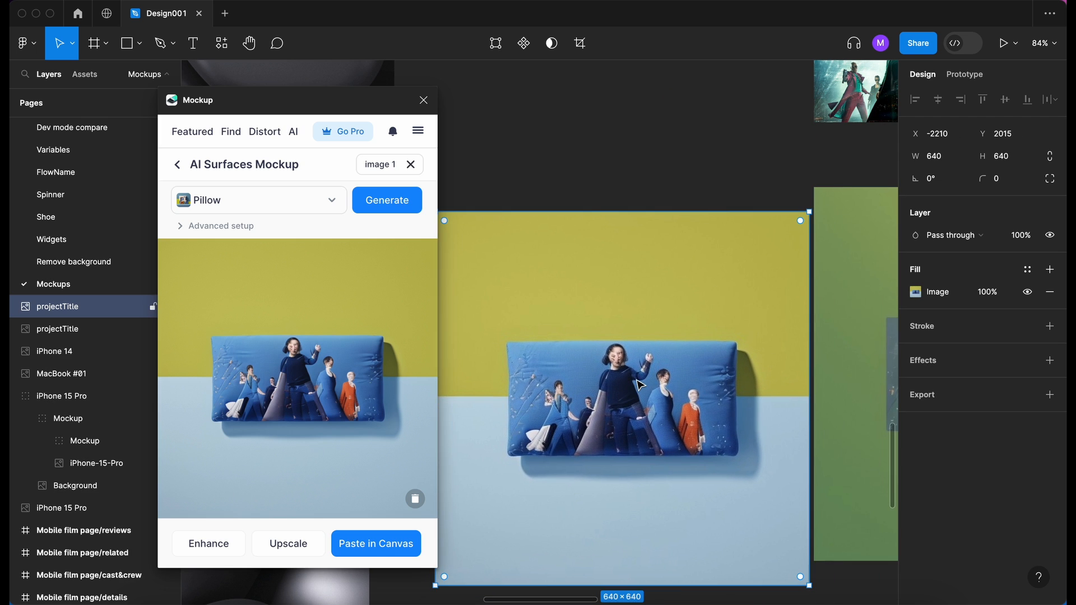
pyautogui.scroll(5, 639, 386)
pyautogui.scroll(-6, 639, 385)
pyautogui.moveTo(597, 475); pyautogui.dragTo(590, 458)
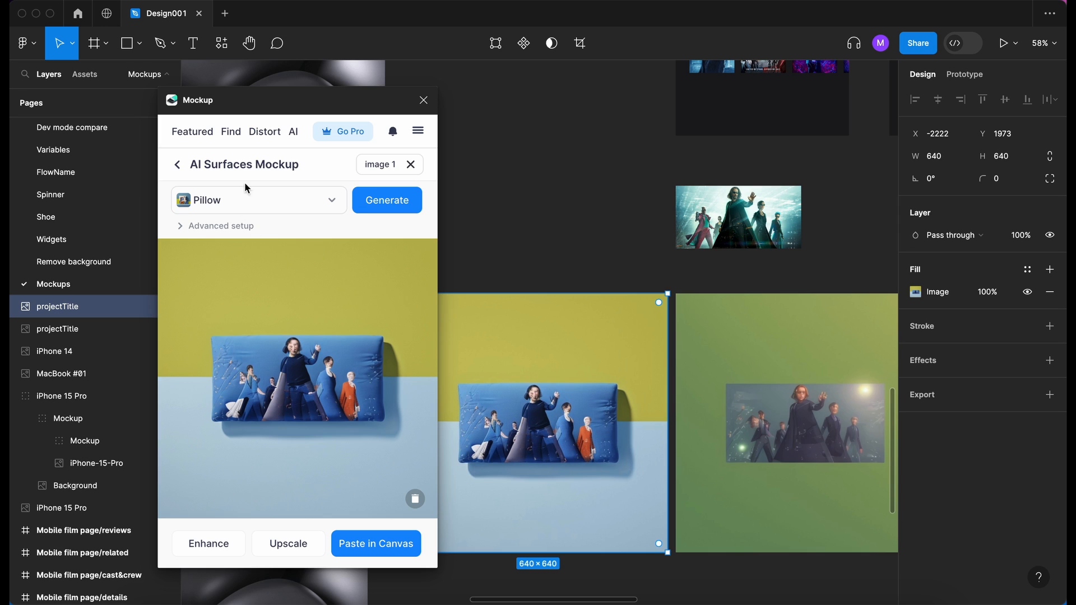
# - Switch the AI surface style to Metal and generate that version of image 1
pyautogui.click(268, 202)
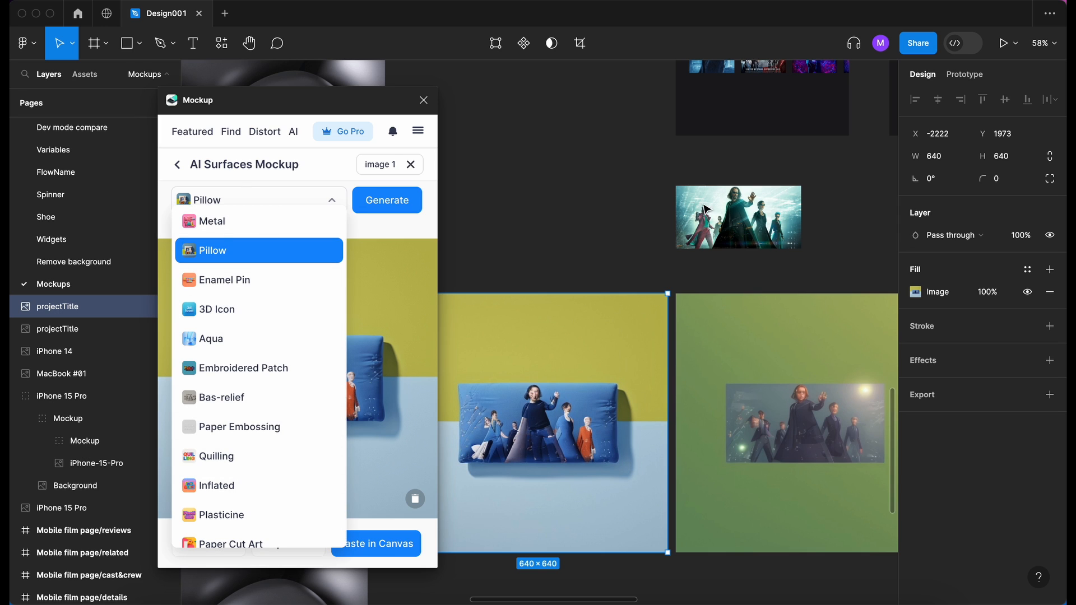
pyautogui.click(582, 207)
pyautogui.scroll(-2, 582, 207)
pyautogui.hscroll(2, 583, 207)
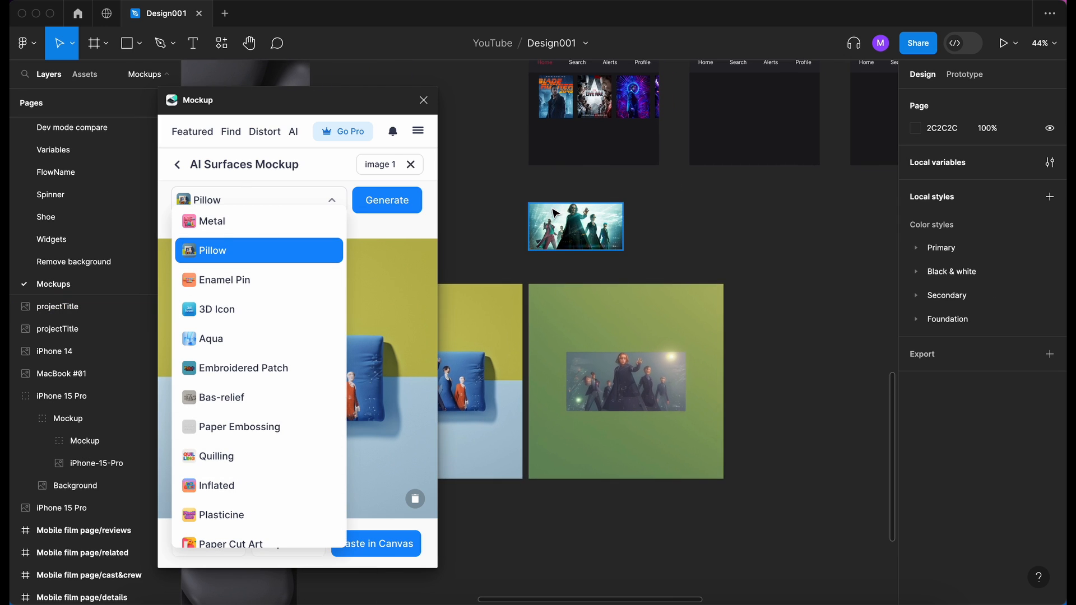
pyautogui.click(224, 221)
pyautogui.click(391, 198)
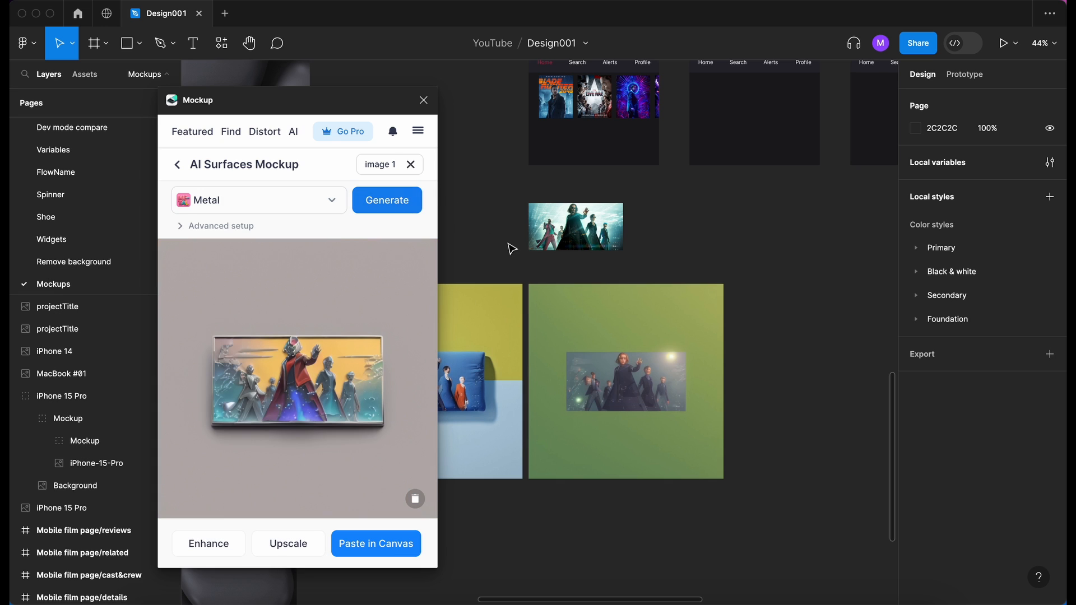
# - Paste the Metal image onto the canvas and place it directly below the green Inflated image, with their side edges aligned
pyautogui.scroll(-5, 511, 248)
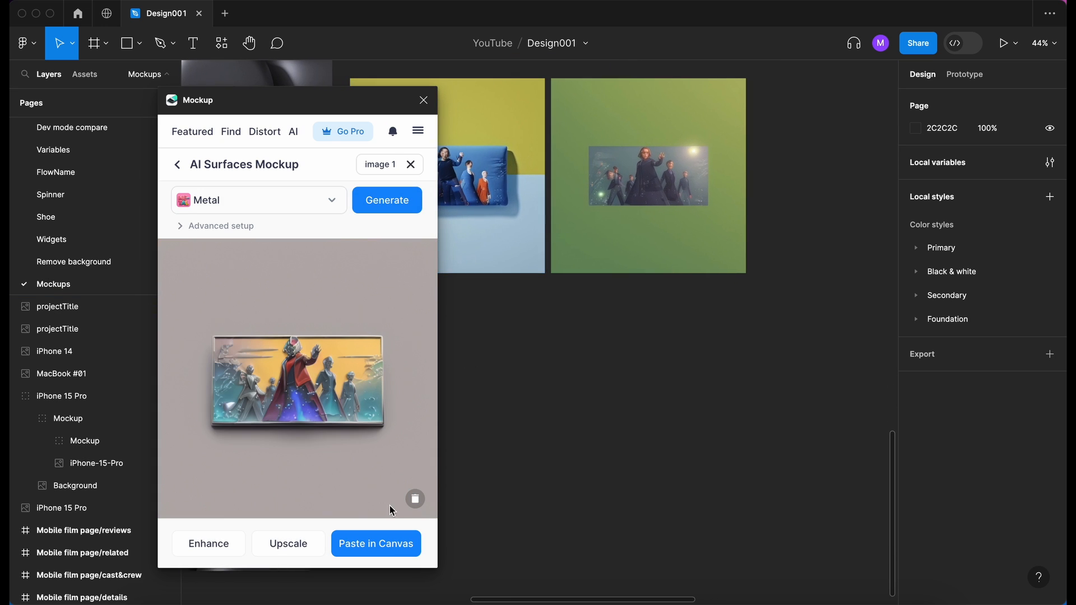
pyautogui.click(401, 549)
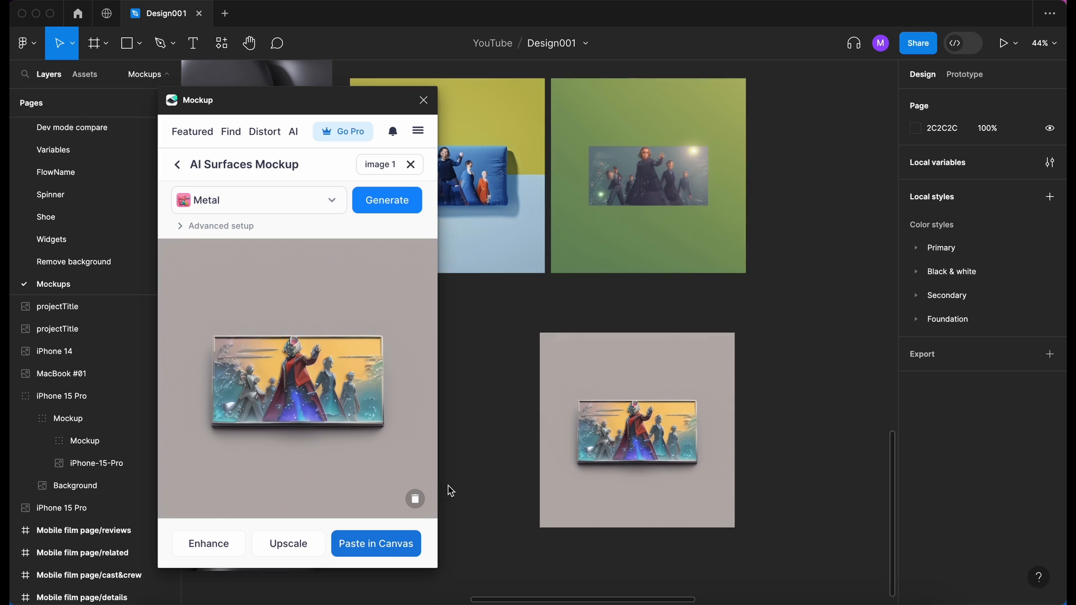
pyautogui.moveTo(646, 414); pyautogui.dragTo(660, 378)
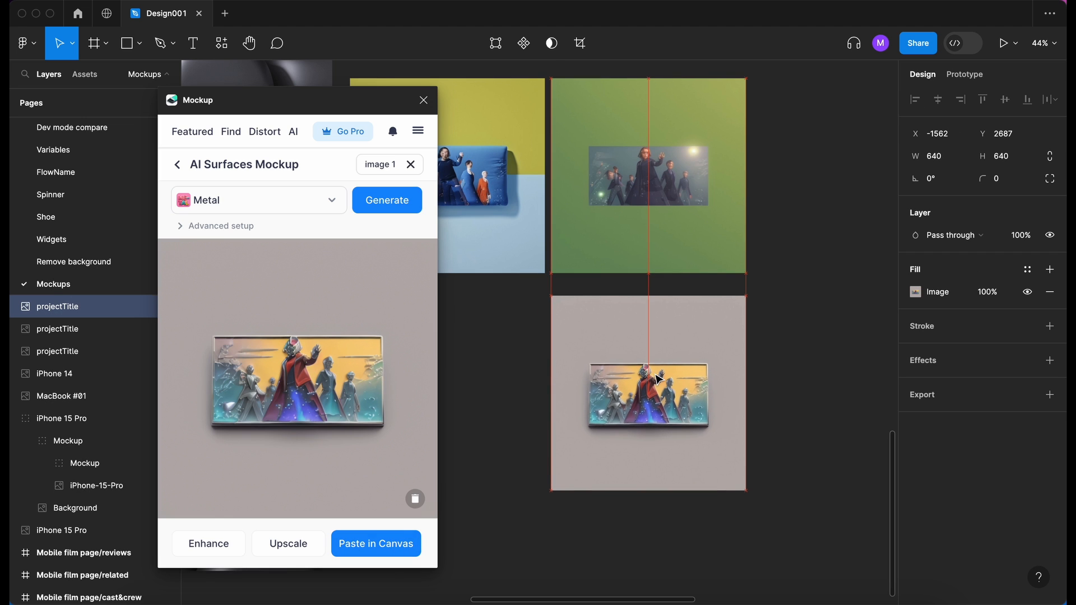
# - Close the Mockup plugin and examine the pasted Metal image up close
pyautogui.scroll(10, 659, 378)
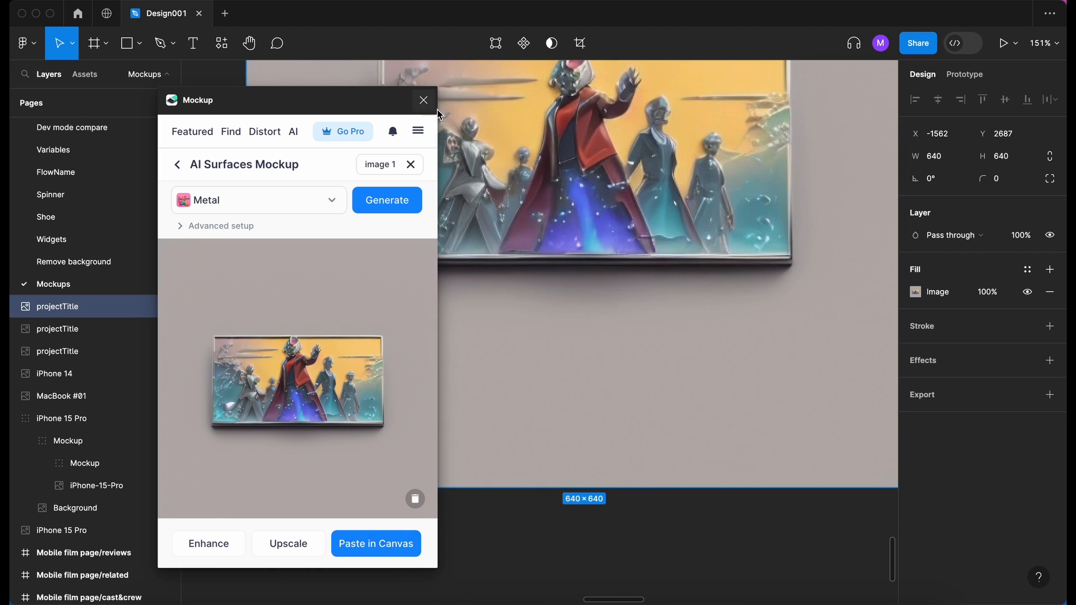
pyautogui.click(424, 100)
pyautogui.scroll(5, 592, 341)
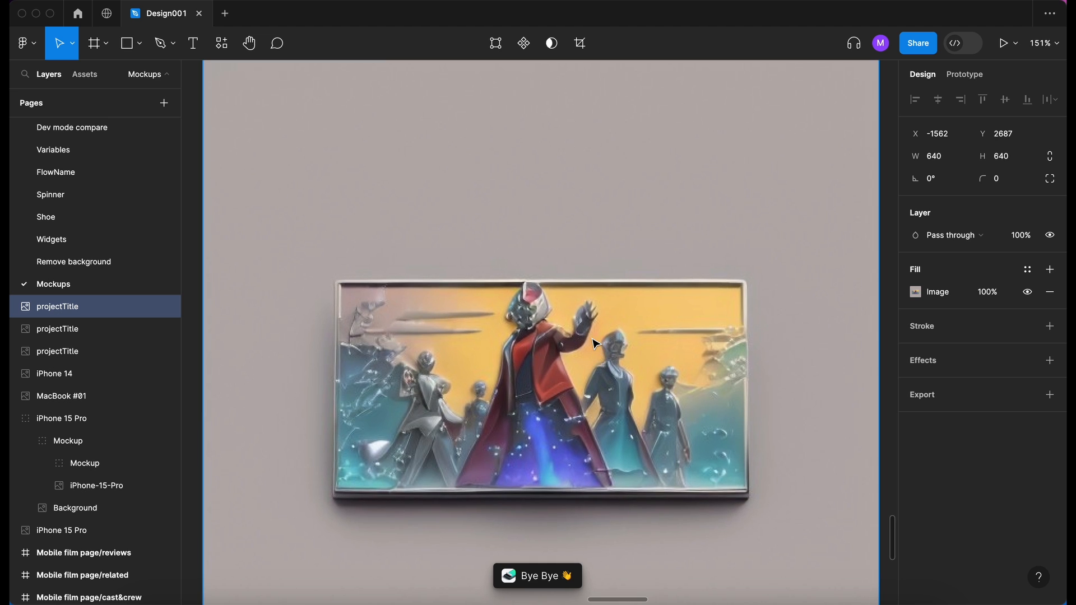
pyautogui.scroll(-3, 594, 343)
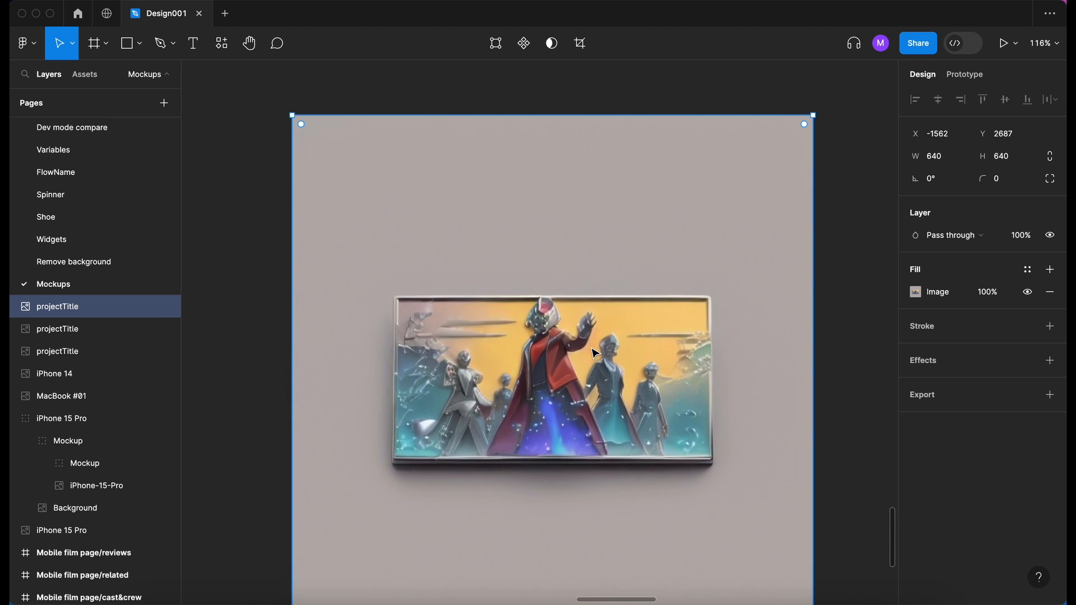
# - With the Mockup plugin open again, review its Pro subscription offer and browse the featured mockup collections
pyautogui.scroll(-6, 592, 349)
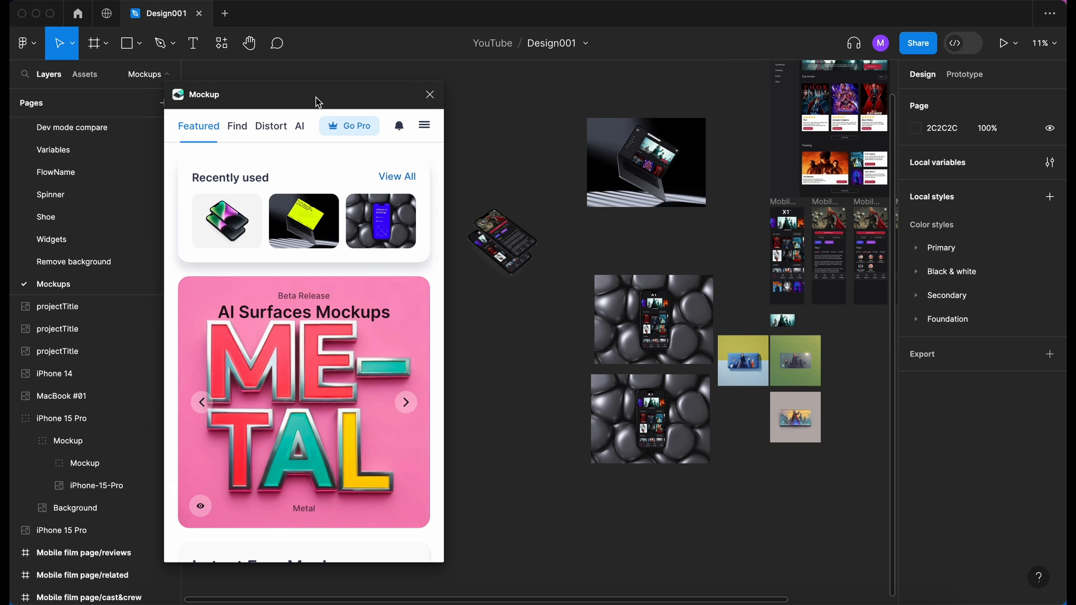
pyautogui.click(354, 126)
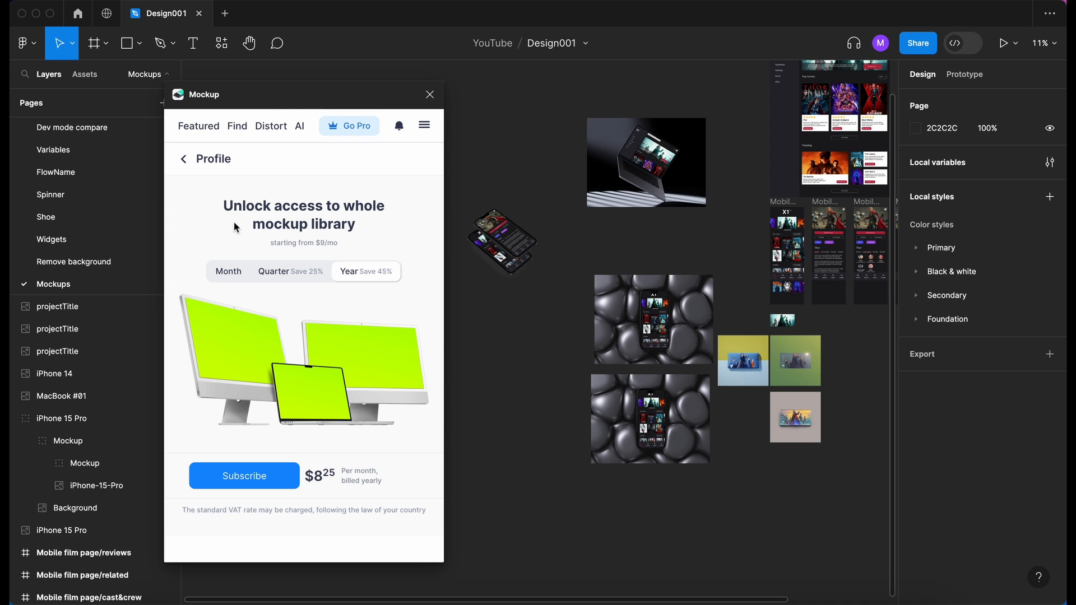
pyautogui.click(212, 131)
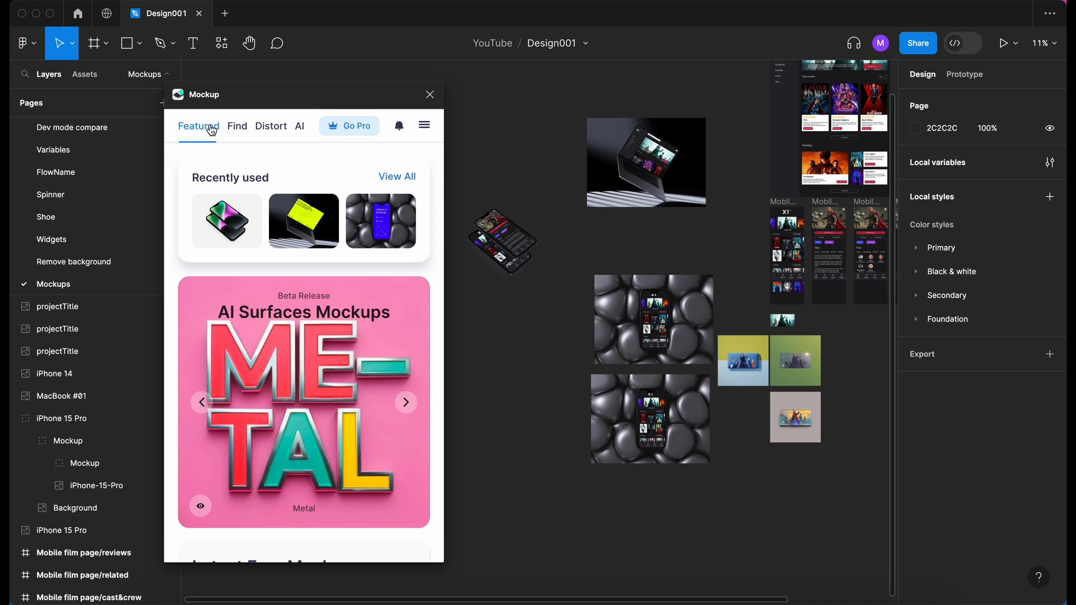
pyautogui.scroll(-7, 417, 266)
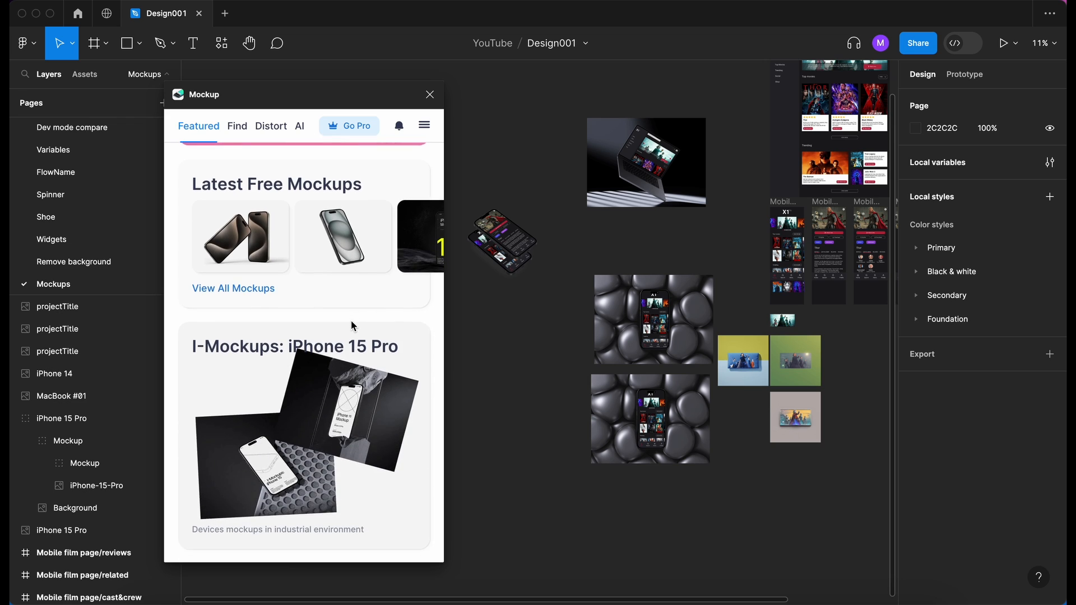
pyautogui.scroll(-10, 366, 374)
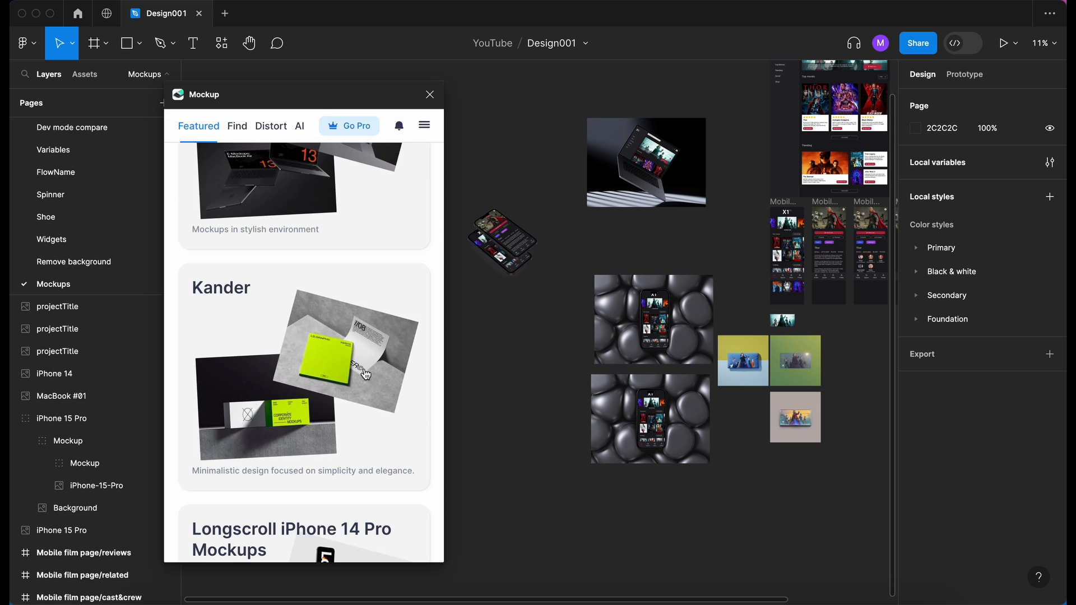
pyautogui.scroll(-5, 365, 374)
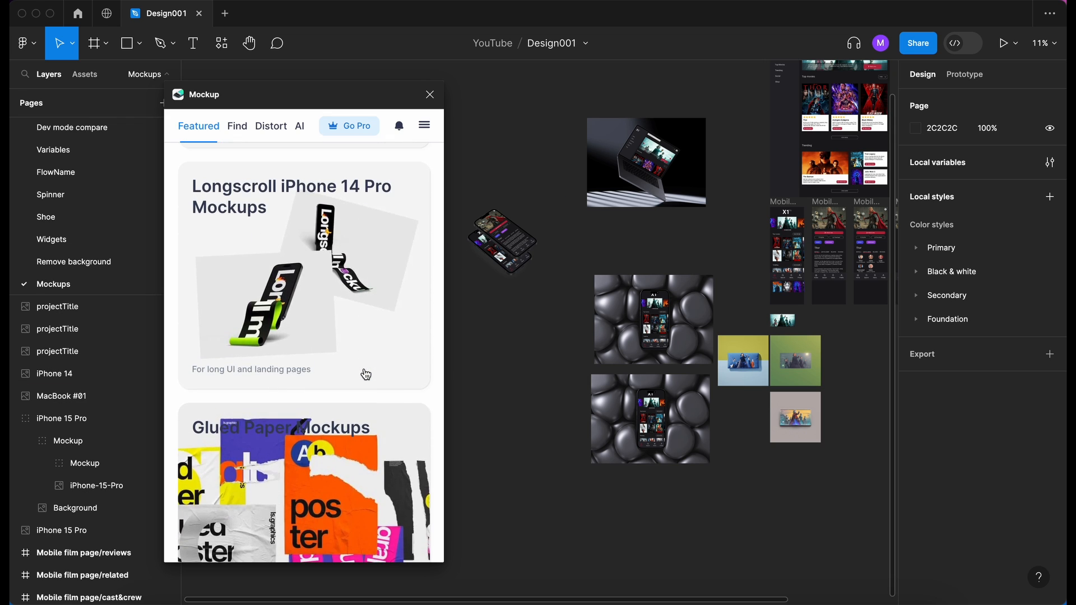